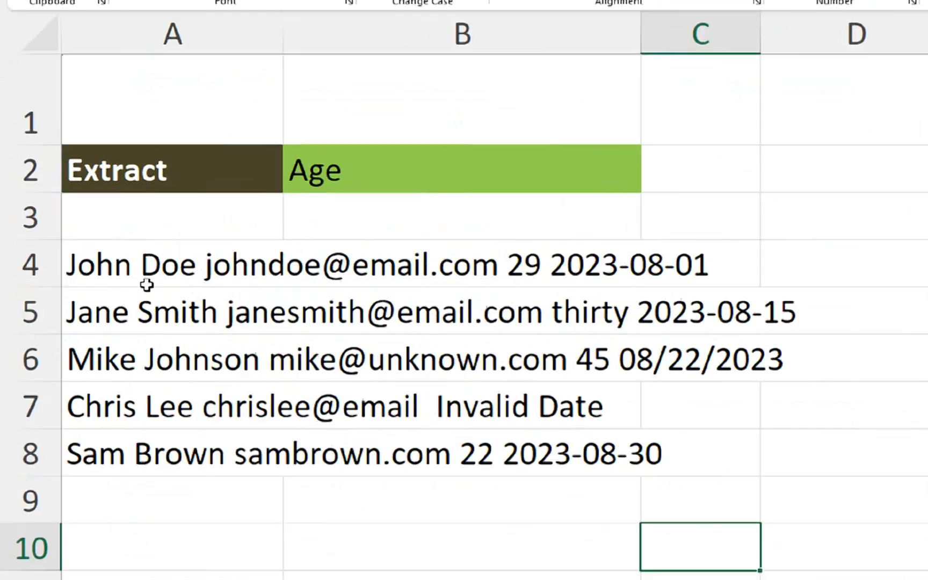
- Set the Extract selector in B2 first to Name and finally to Email
left_click(394, 160)
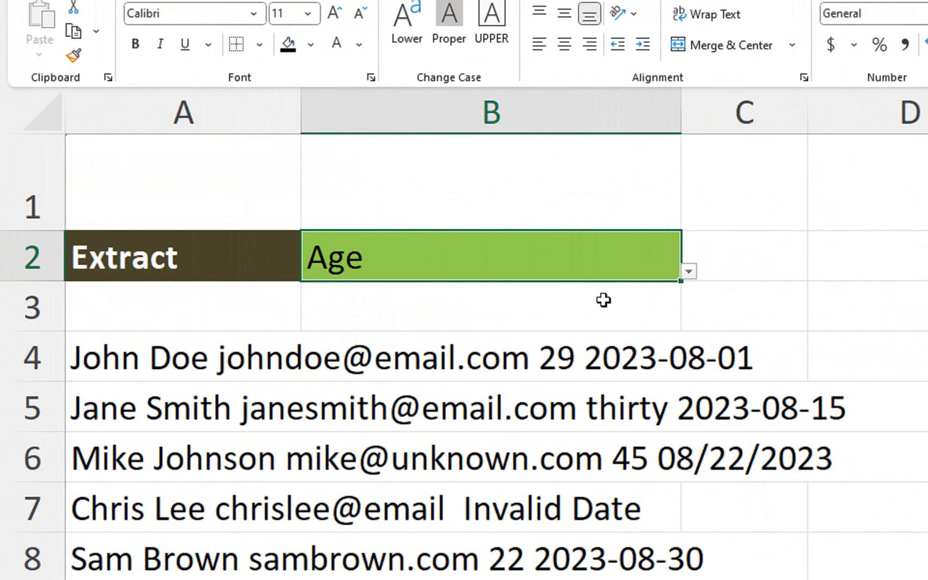
left_click(689, 274)
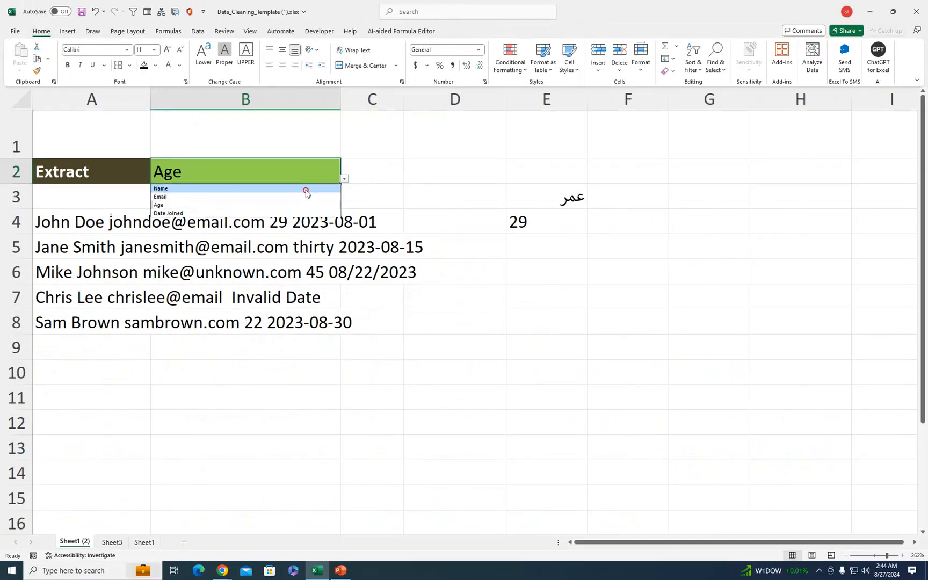
left_click(305, 191)
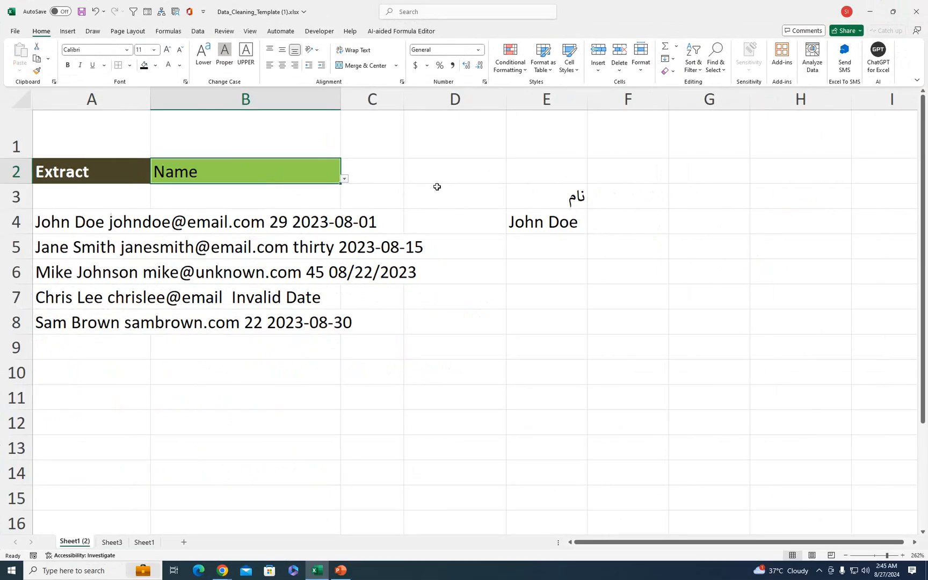
left_click(344, 179)
left_click(309, 202)
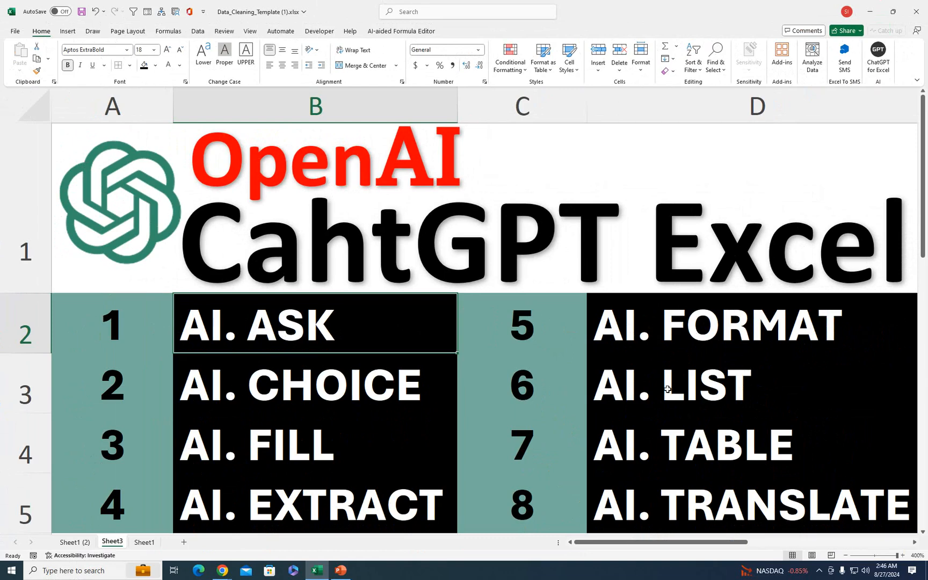
- Review the AI function names on Sheet3 and the formula suggestions for =ai in an empty cell, discarding the trial entry
left_click(690, 507)
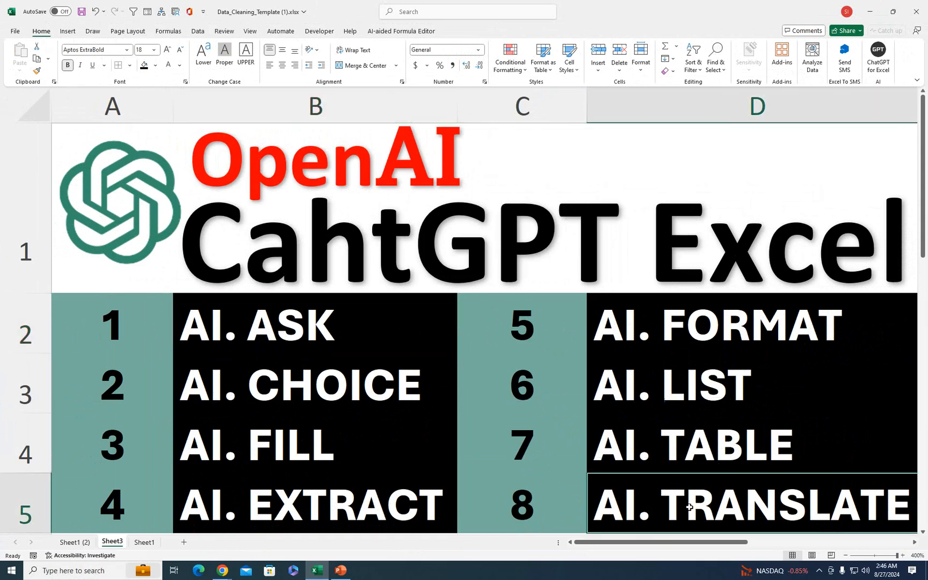
left_click(387, 507)
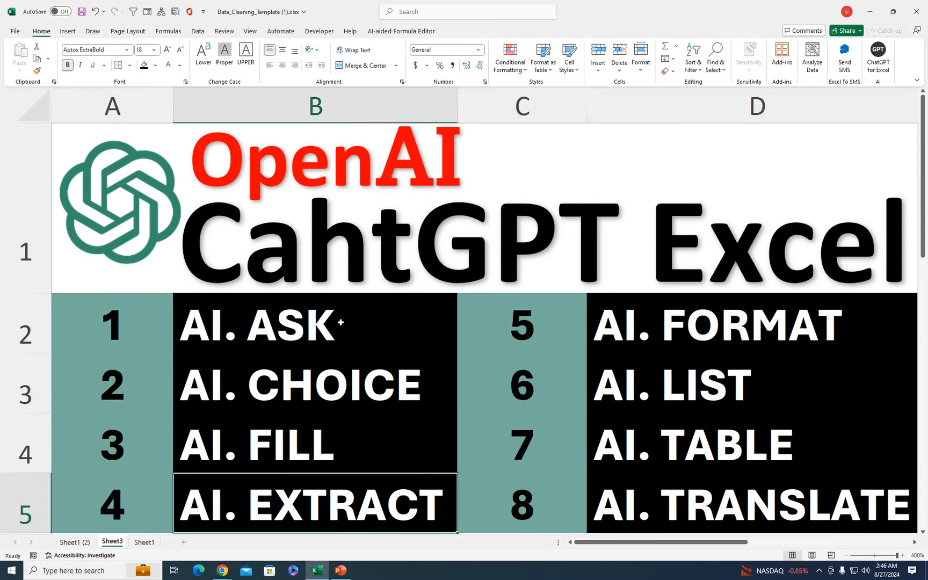
left_click(340, 322)
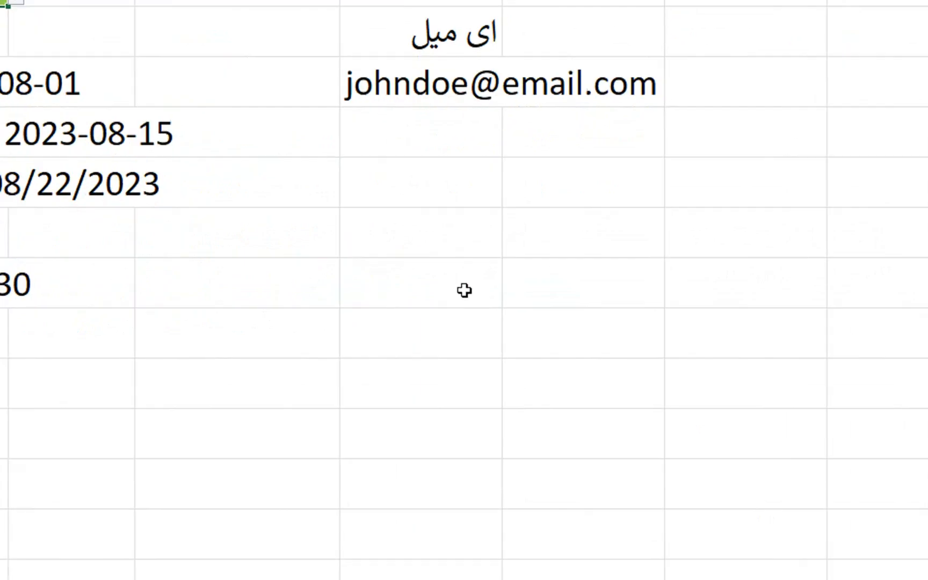
left_click(582, 309)
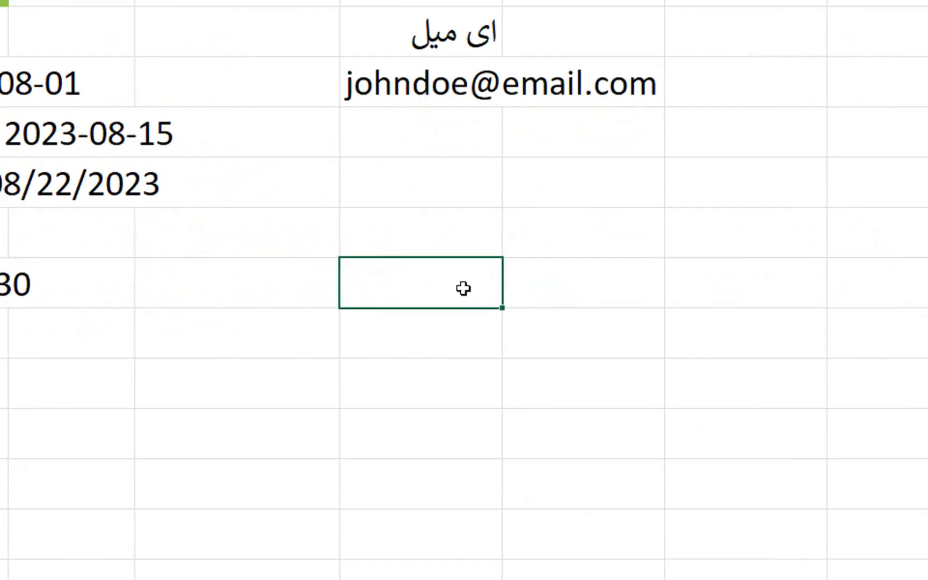
type("=ai")
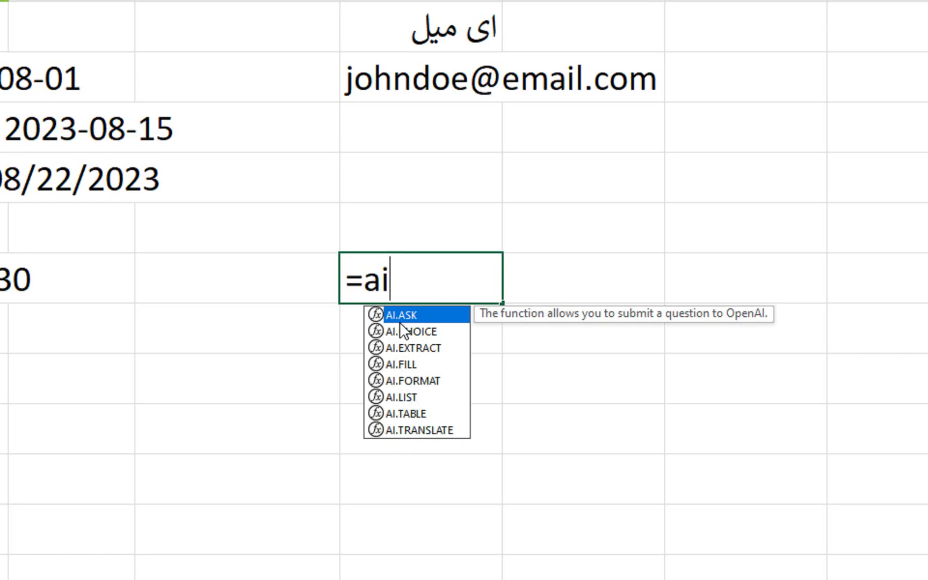
key("BackSpace")
key("BackSpace")
key("BackSpace")
key("Return")
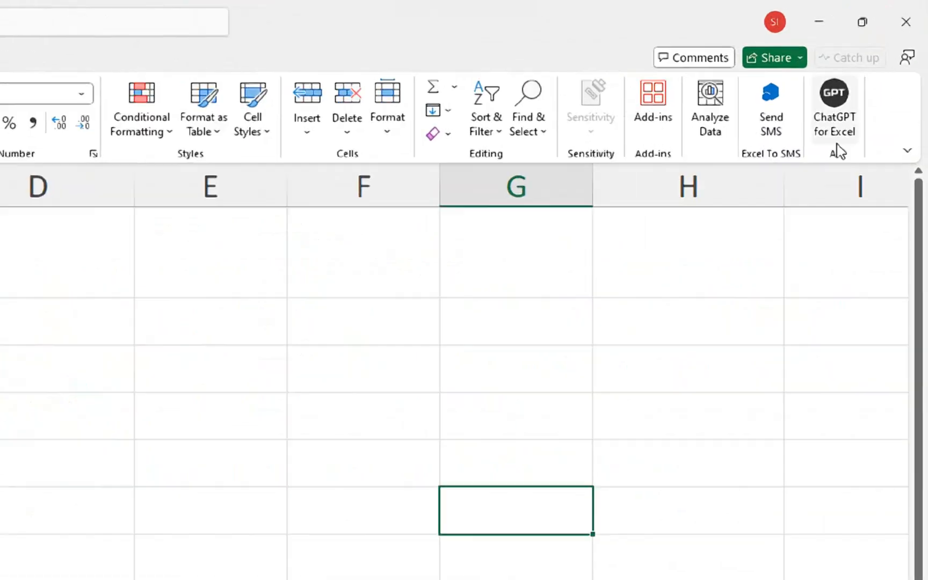
- Remove the ChatGPT for Excel add-in and confirm its deletion
right_click(840, 141)
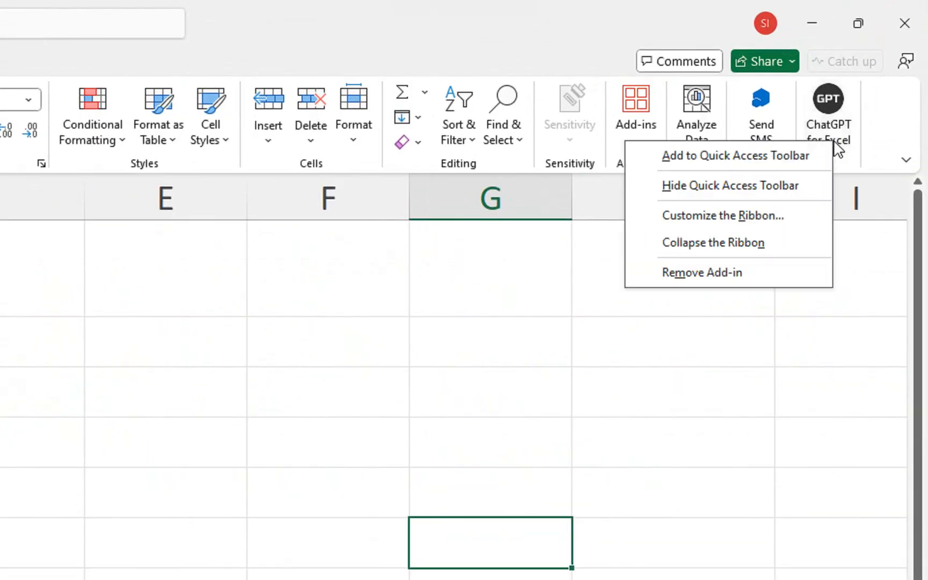
left_click(694, 272)
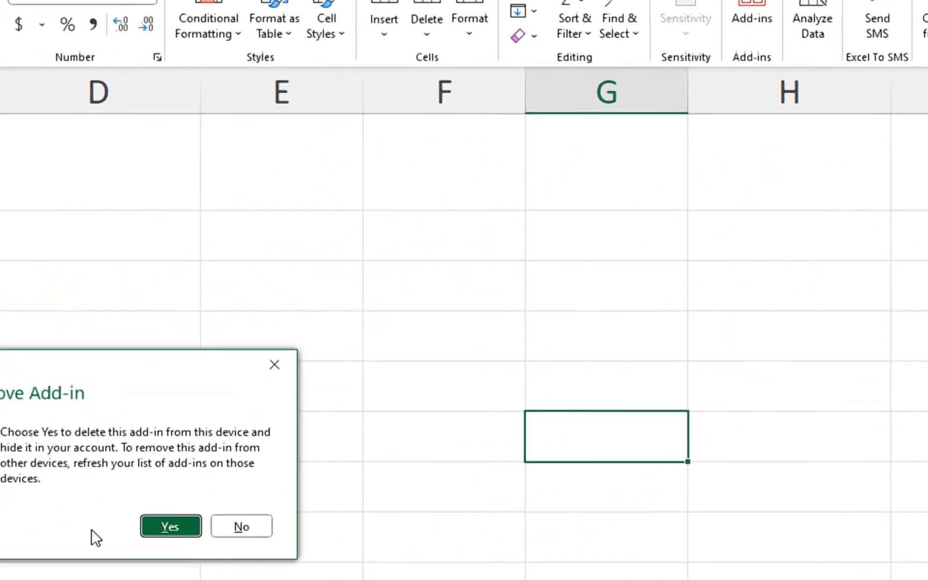
left_click(235, 428)
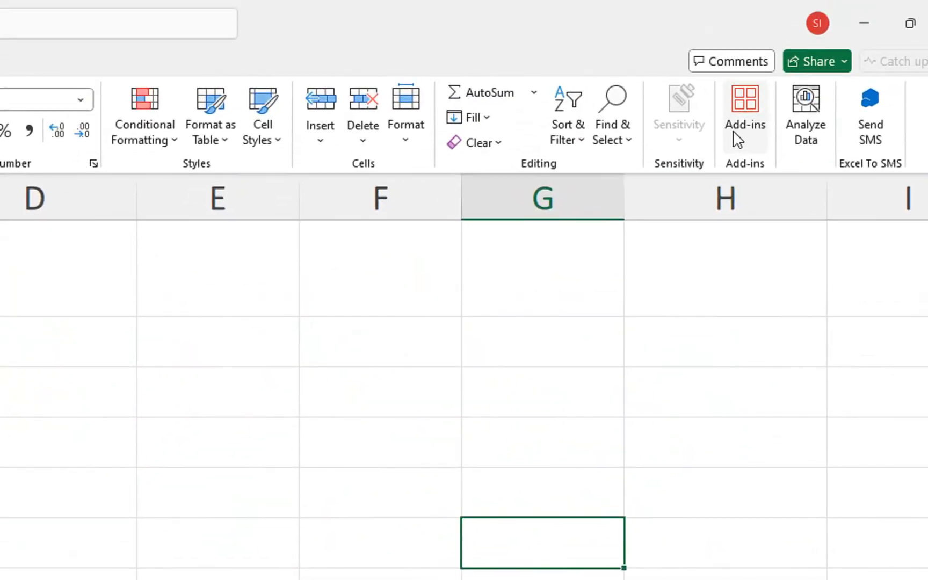
- Add ChatGPT for Excel from the popular add-ins
left_click(744, 137)
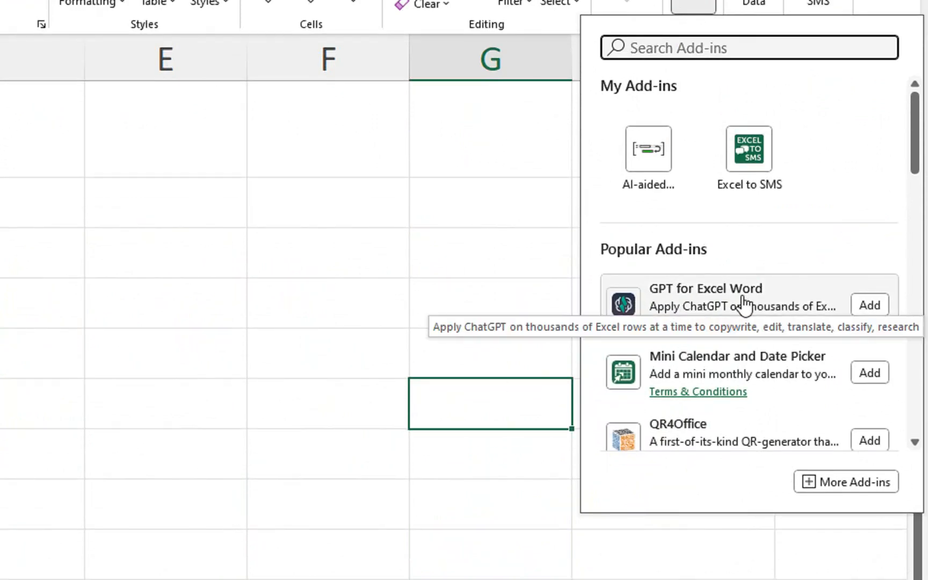
left_click_drag(911, 126, 911, 197)
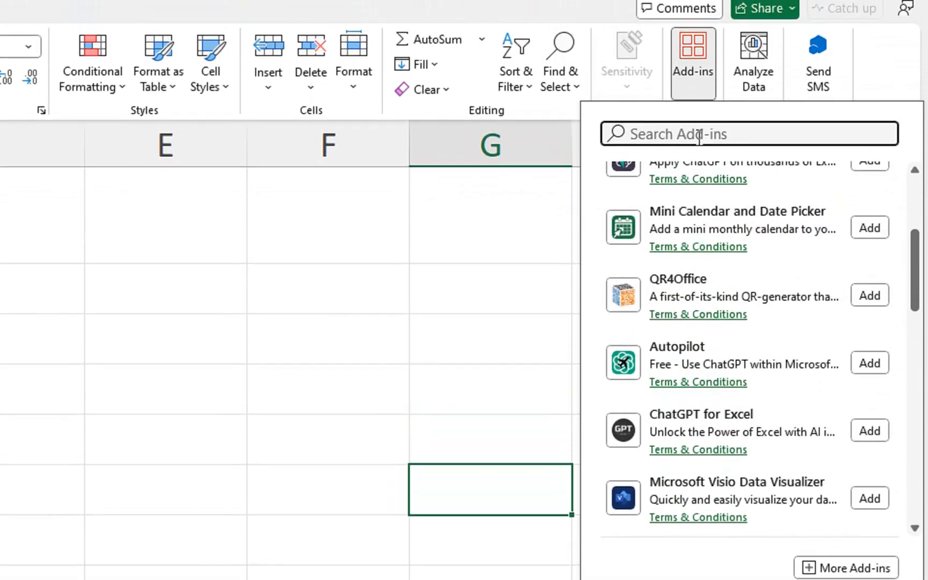
left_click(880, 438)
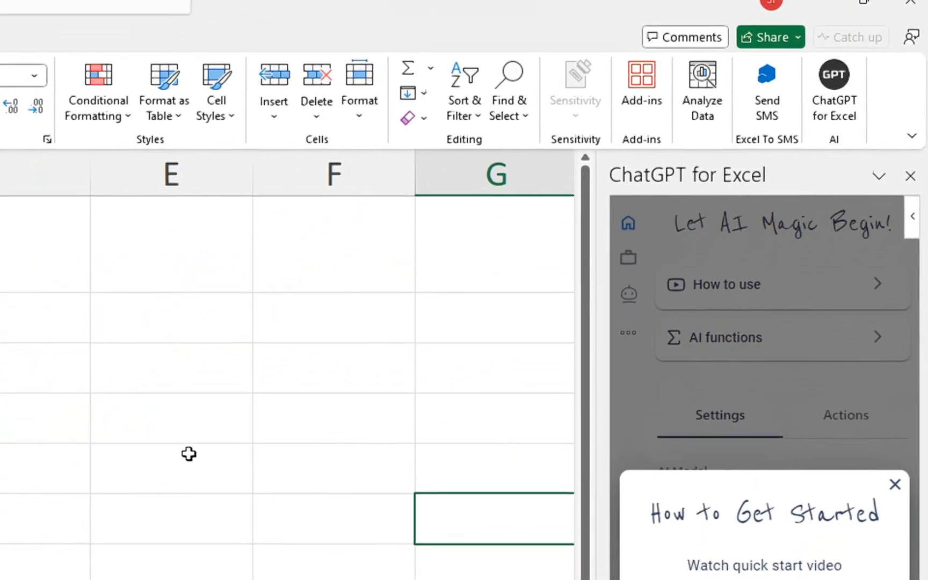
- Check the formula suggestions for =ai in an empty cell in column E, discard the entry and close the ChatGPT for Excel pane
left_click(189, 453)
type("=a")
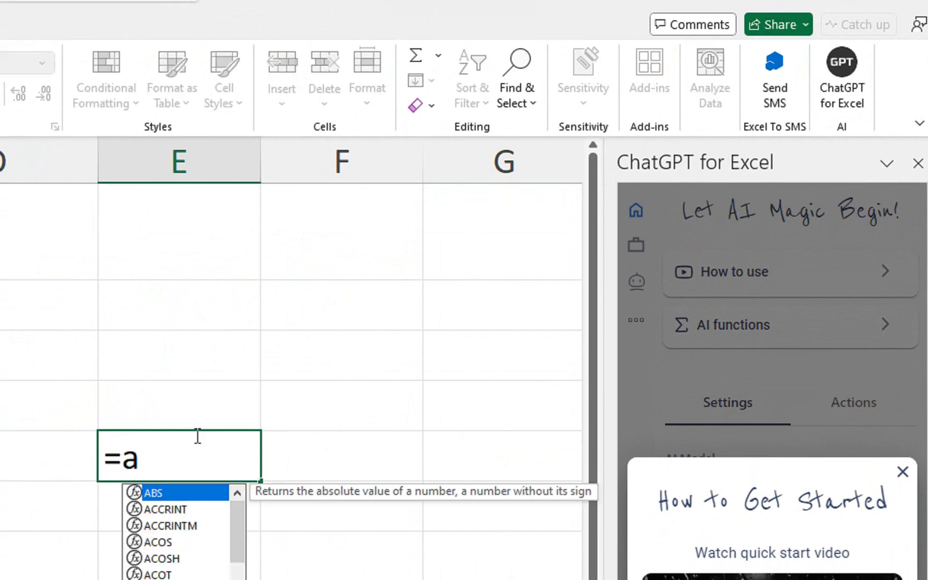
type("i")
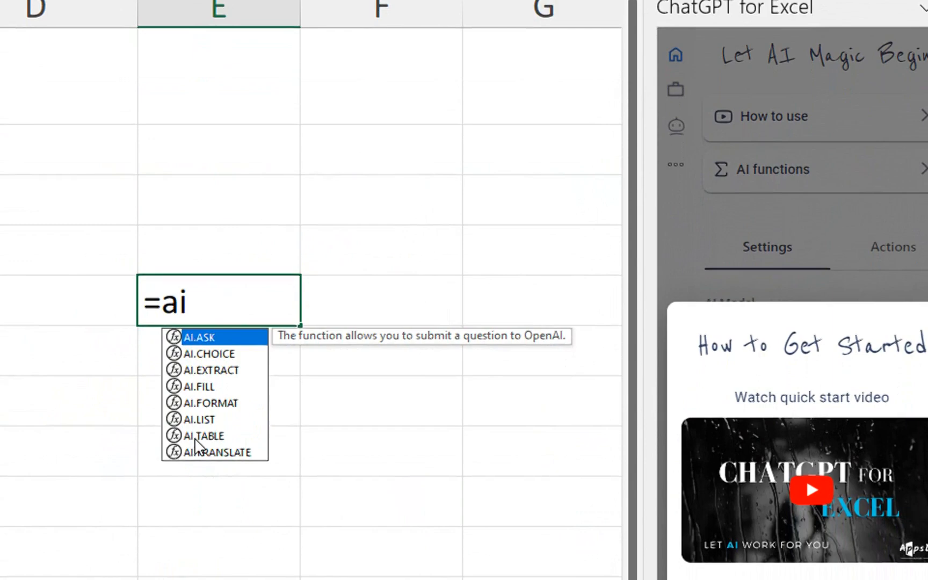
key("BackSpace")
key("BackSpace")
key("BackSpace")
left_click(395, 151)
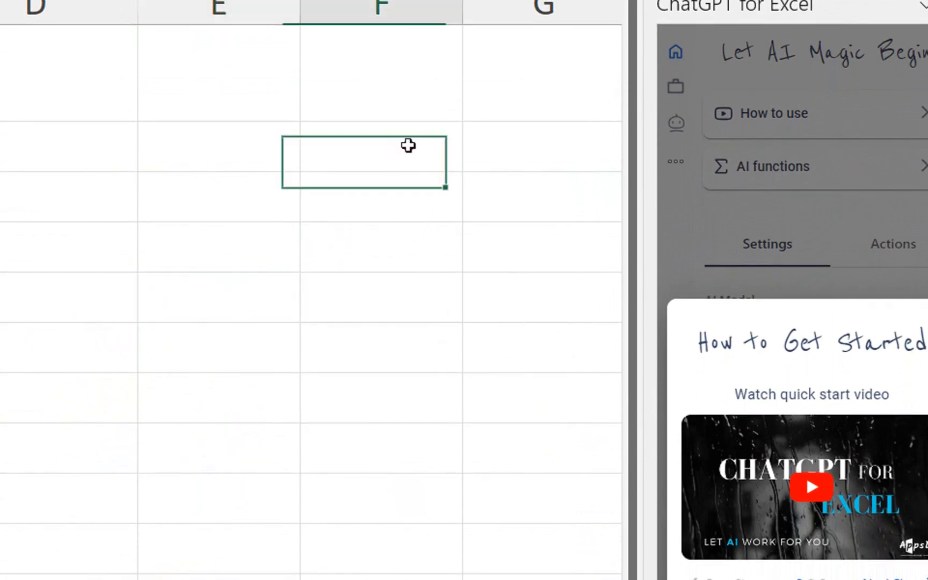
left_click(902, 93)
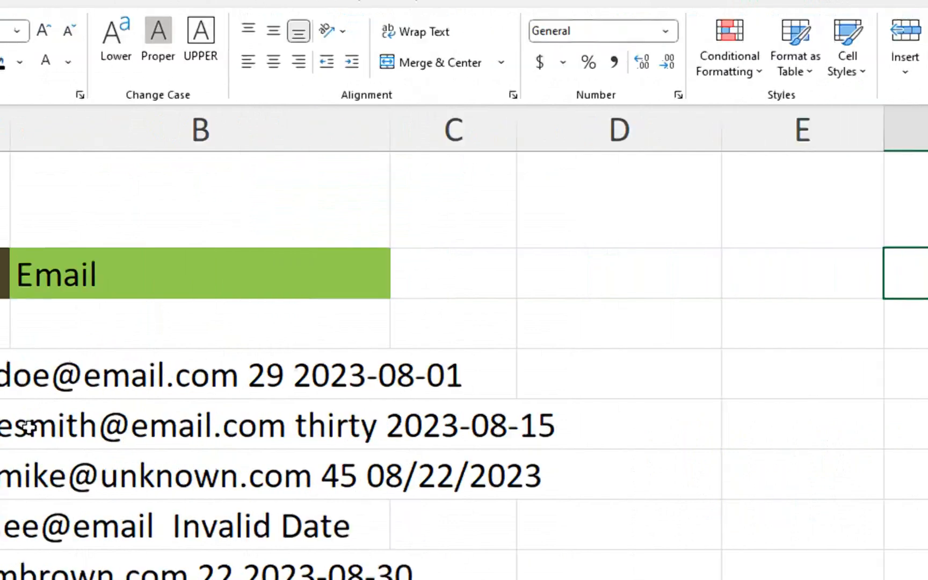
- Open the Extract selector in B2 to view its options
left_click(385, 292)
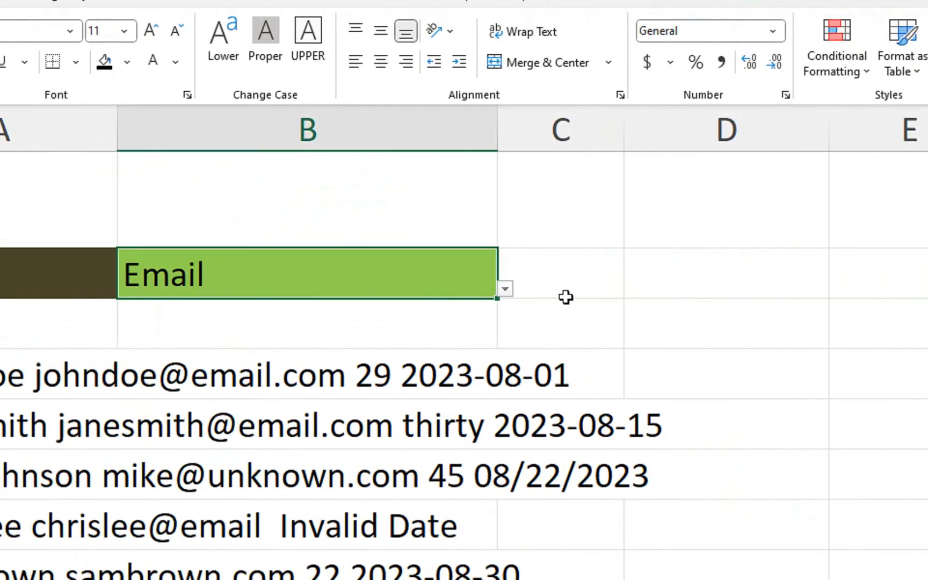
left_click(504, 290)
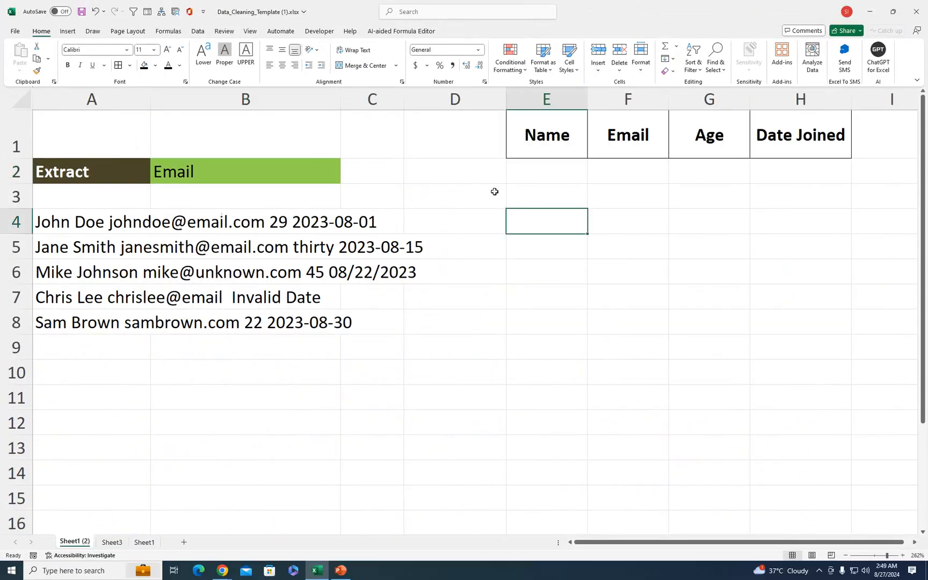
- Move the Name, Email, Age and Date Joined headers from E1:H1 to E3:H3
left_click_drag(548, 124, 754, 125)
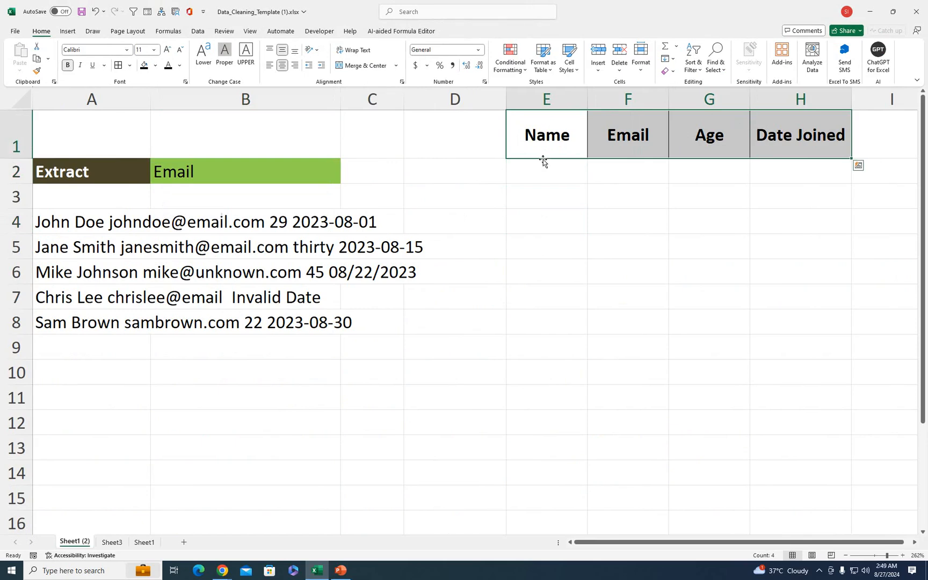
left_click_drag(543, 160, 539, 203)
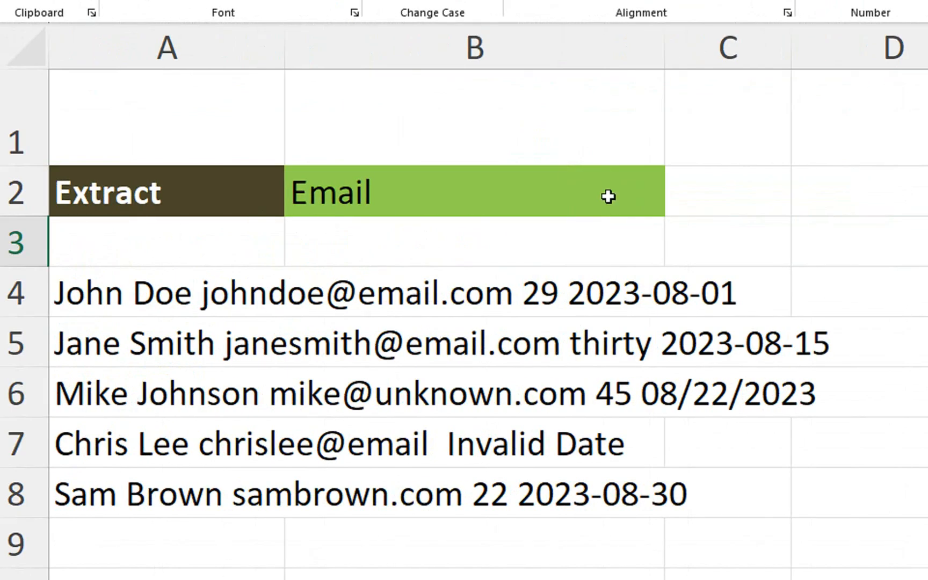
- Inspect the data validation list settings of the Extract cell B2, including the source range, and accept them as they are
left_click(607, 197)
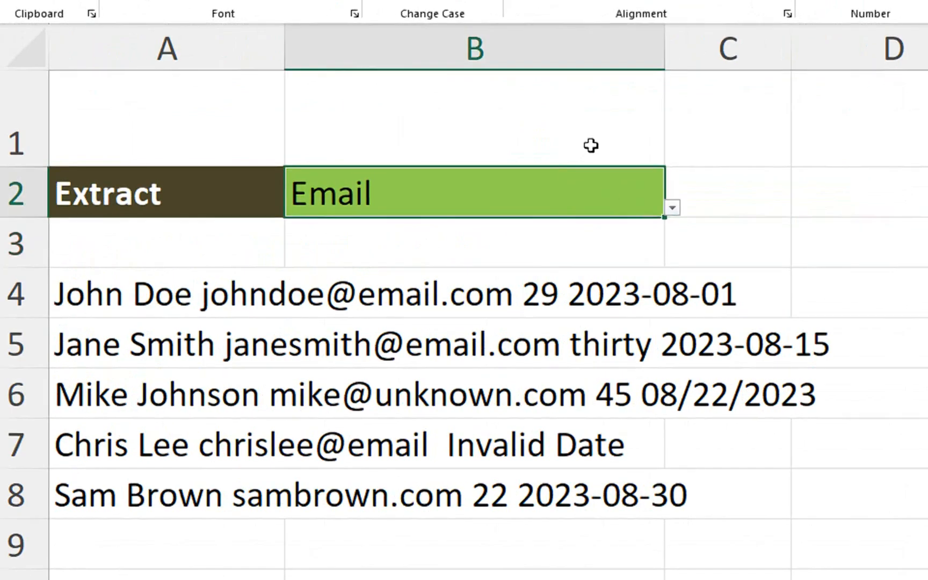
left_click(381, 58)
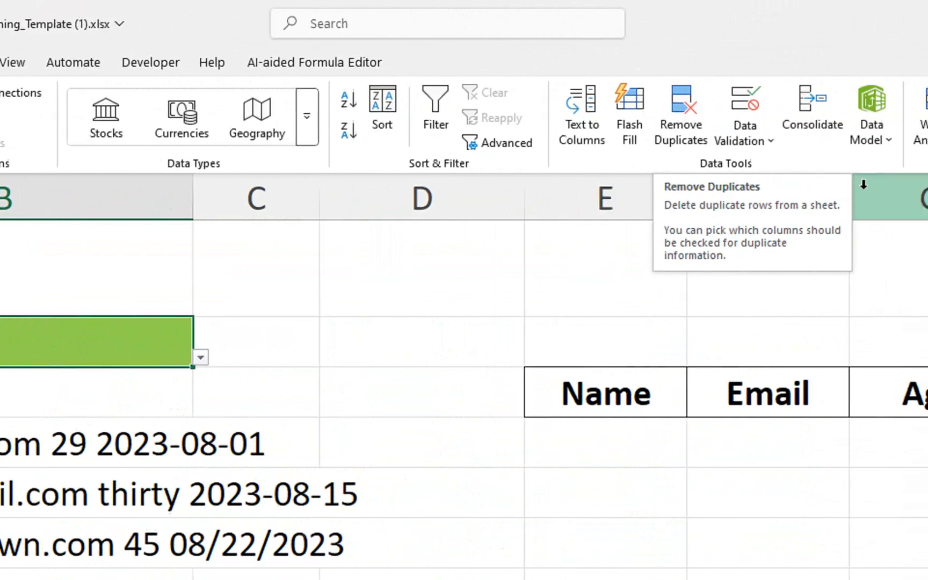
left_click(659, 134)
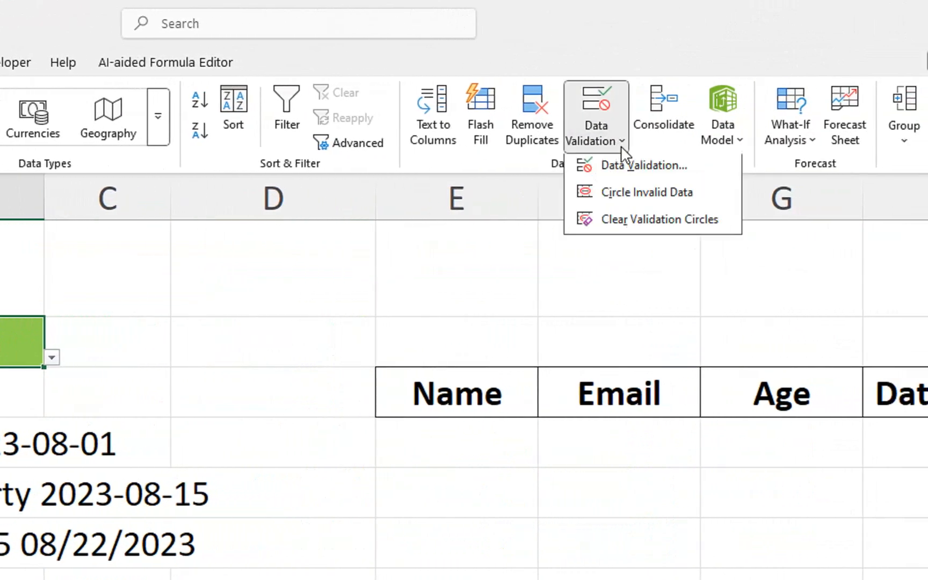
left_click(615, 172)
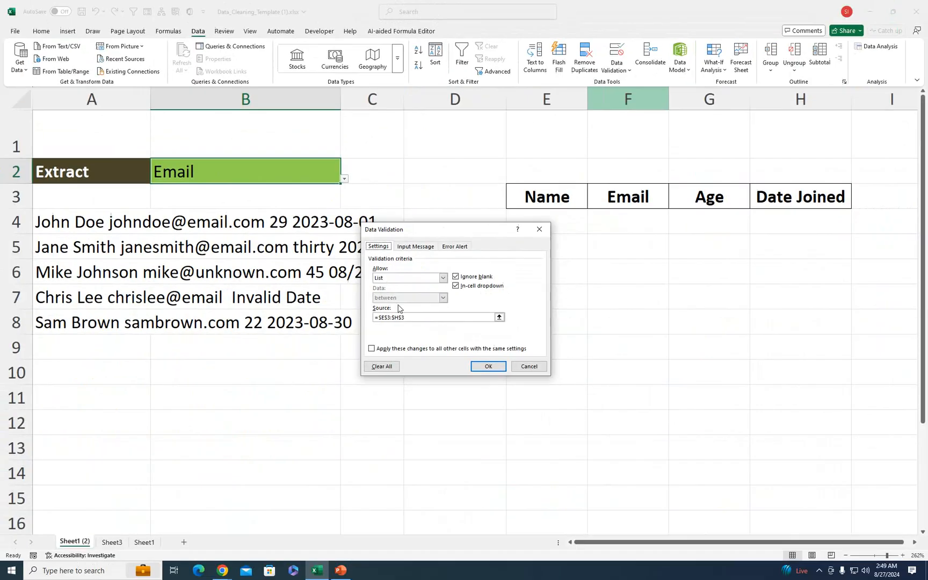
left_click(478, 366)
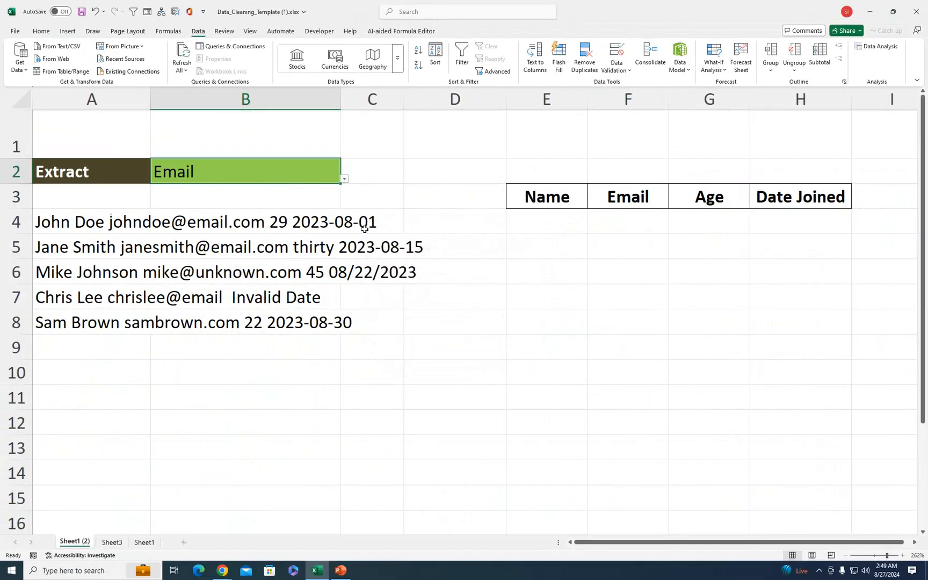
- Start an AI function formula in cell E4, under the Name header
left_click(531, 221)
type("=")
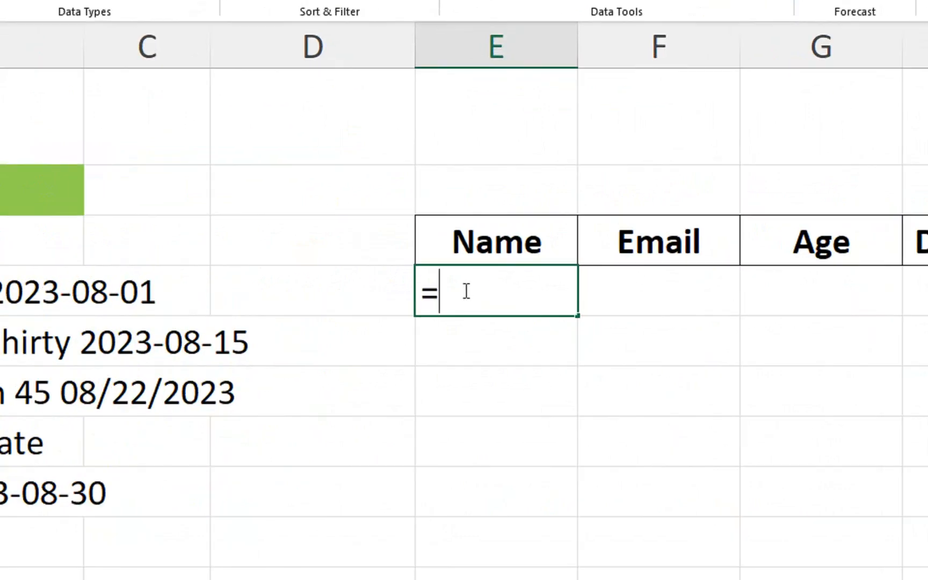
type("ai")
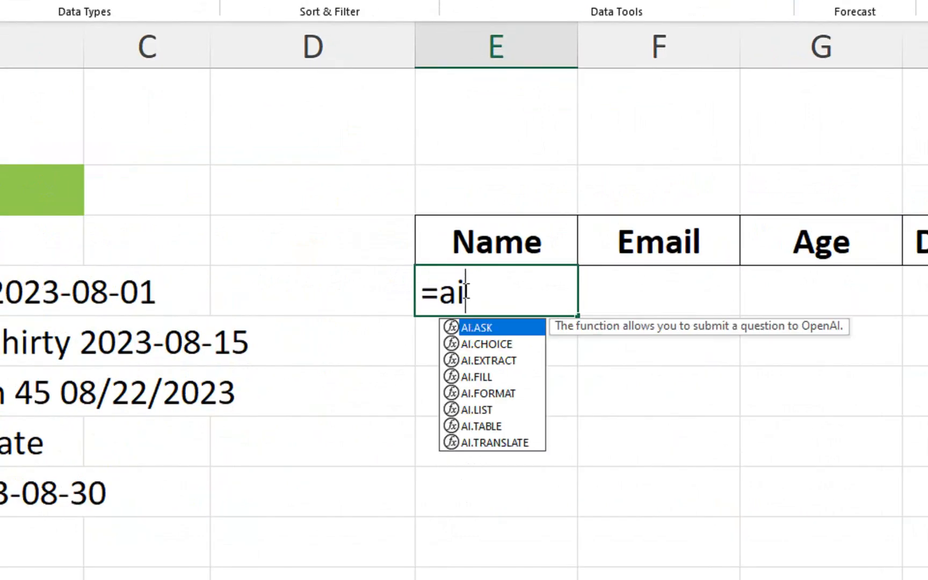
key("Tab")
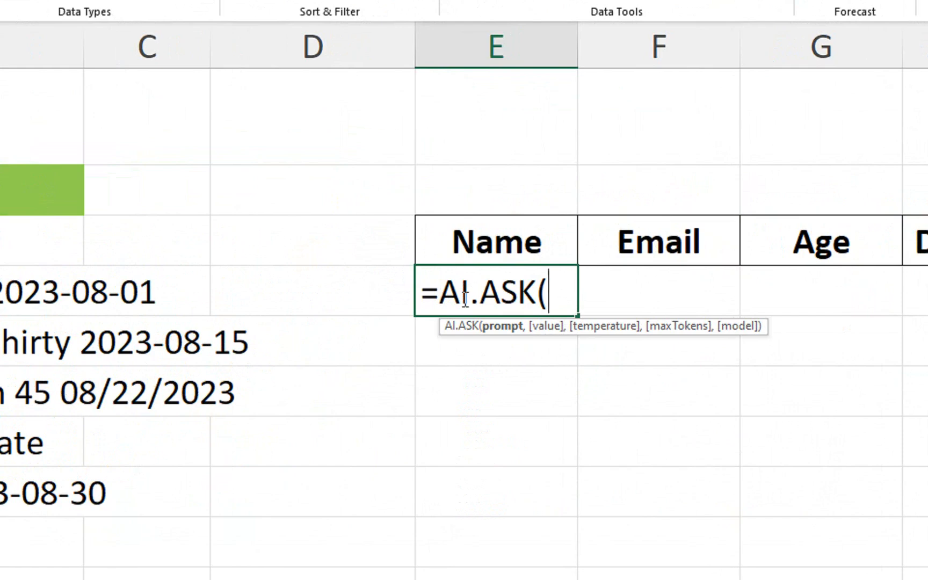
key("BackSpace")
key("BackSpace")
key("BackSpace")
key("BackSpace")
key("BackSpace")
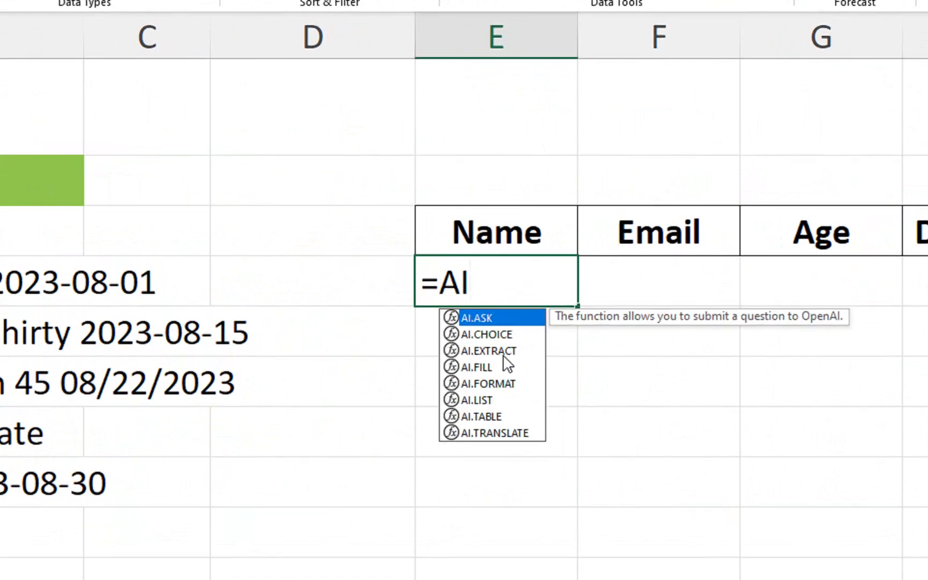
- Build an AI.EXTRACT formula in E4 with A4 as the value and the Name header E3 as the item to extract
left_click(503, 364)
double_click(503, 356)
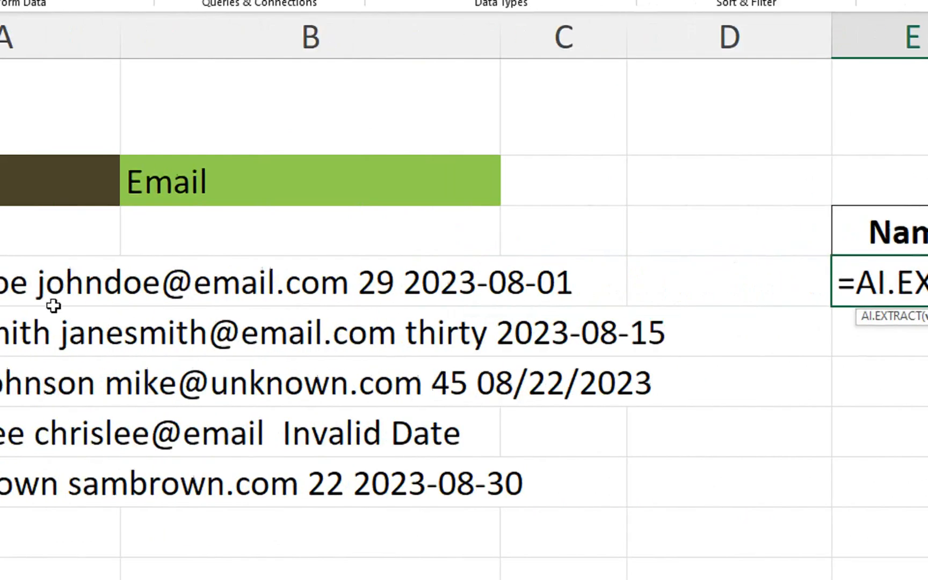
left_click(77, 284)
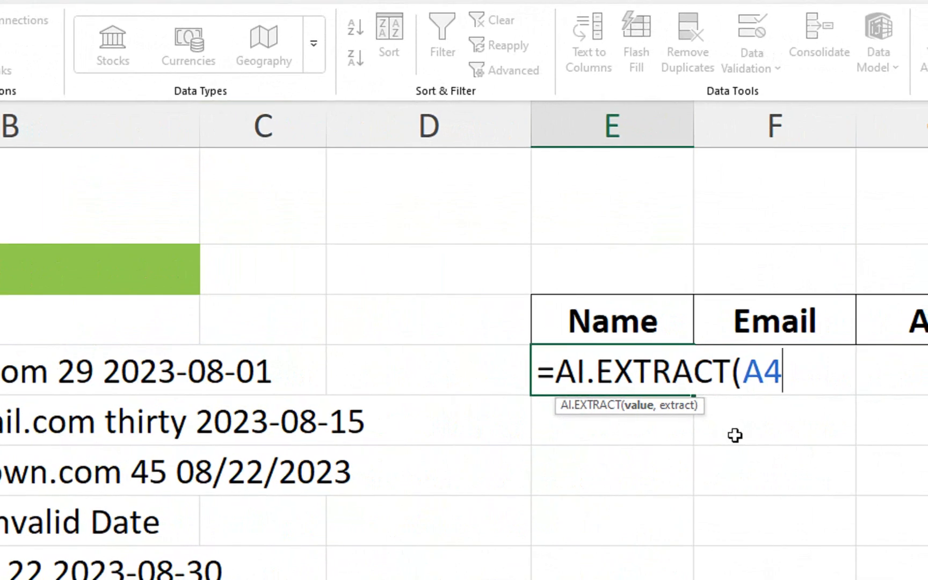
type(",")
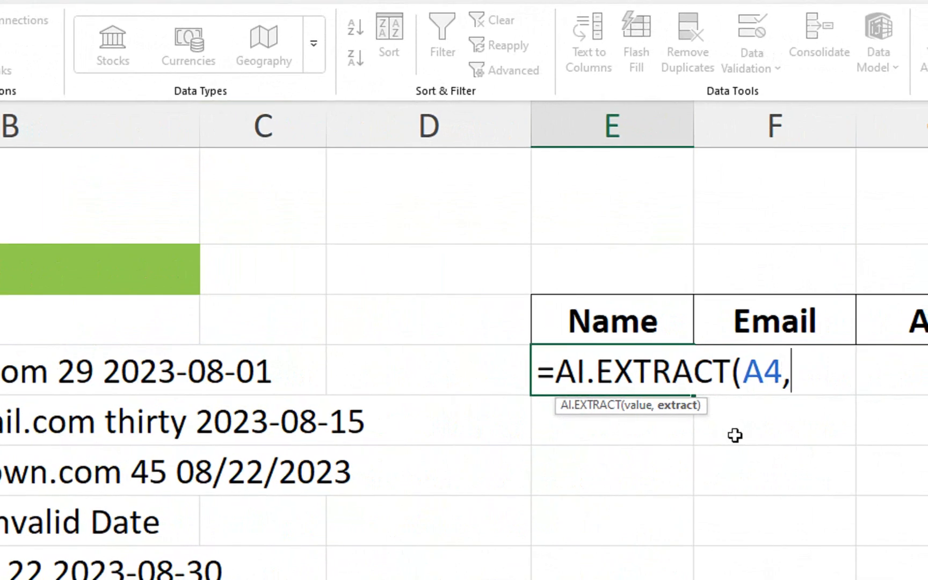
type("\"")
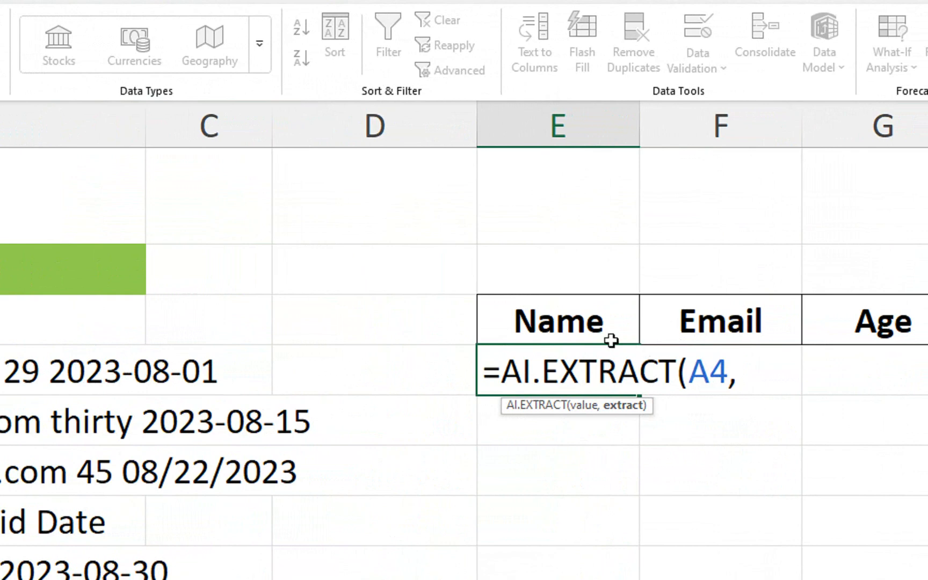
left_click(613, 338)
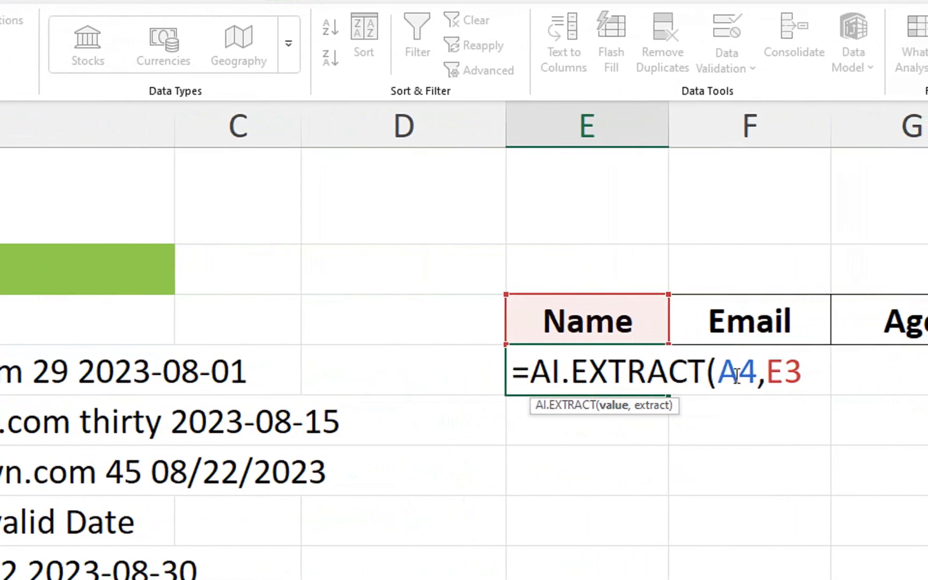
- Lock the formula references as $A$4 and E$3, complete the formula, and fill it down from E4 to E8
key("F4")
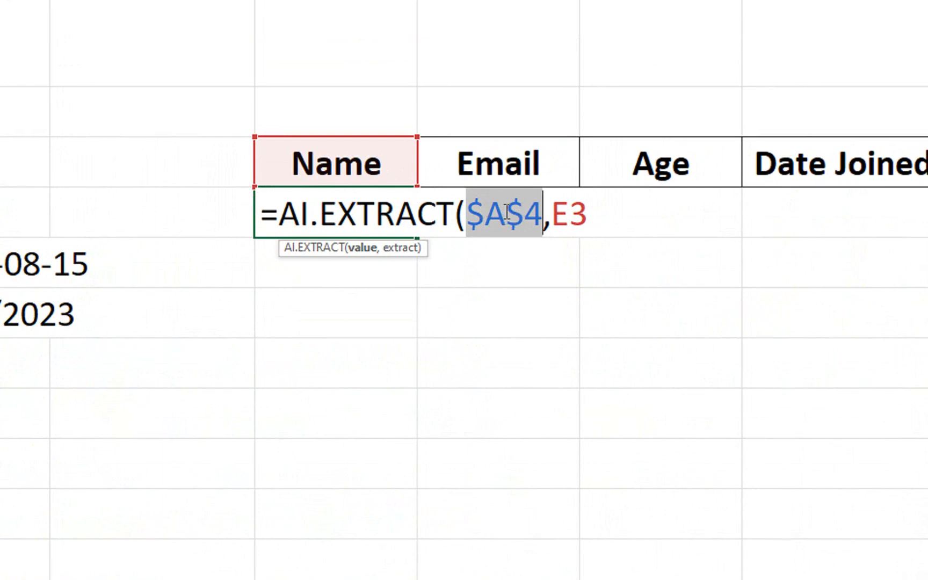
left_click(561, 220)
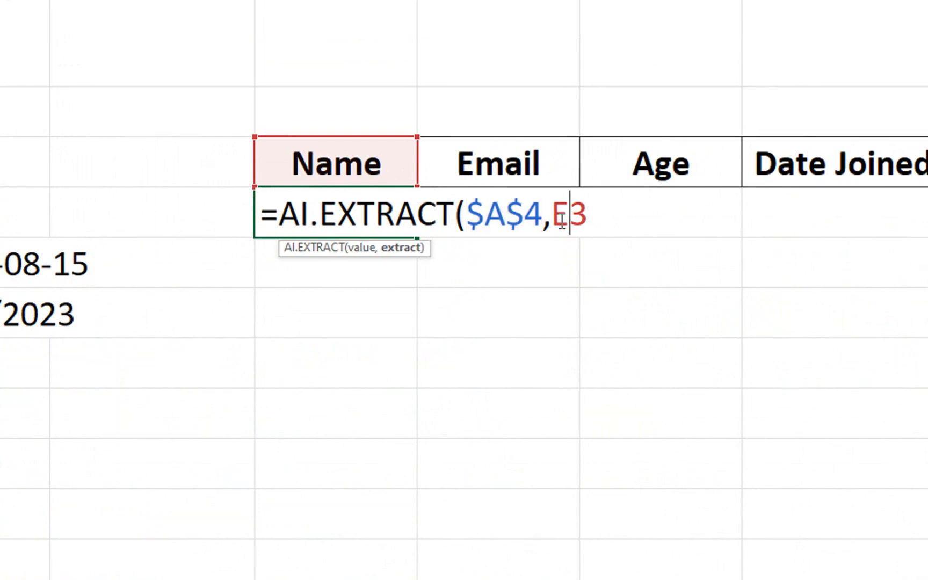
key("F4")
key("F4")
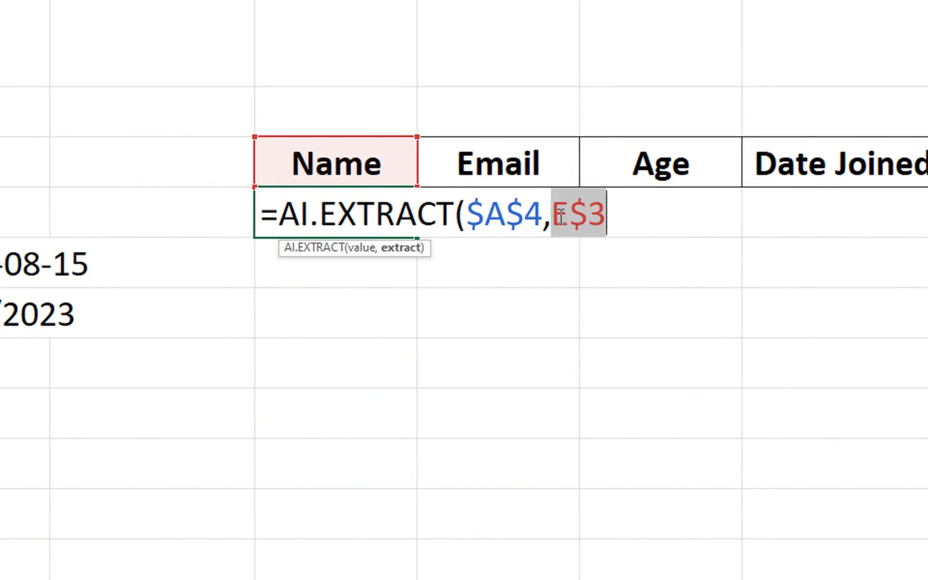
left_click(610, 218)
type(")")
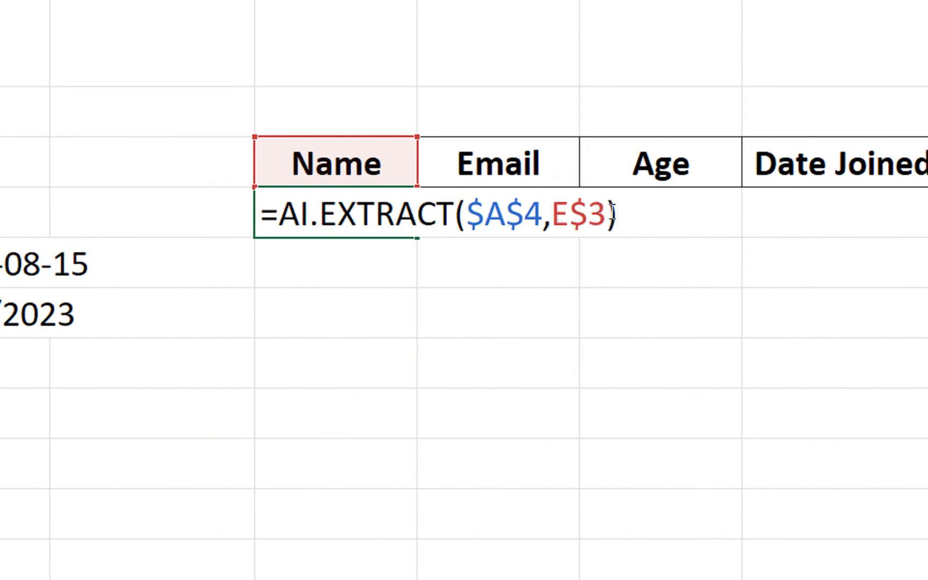
key("Return")
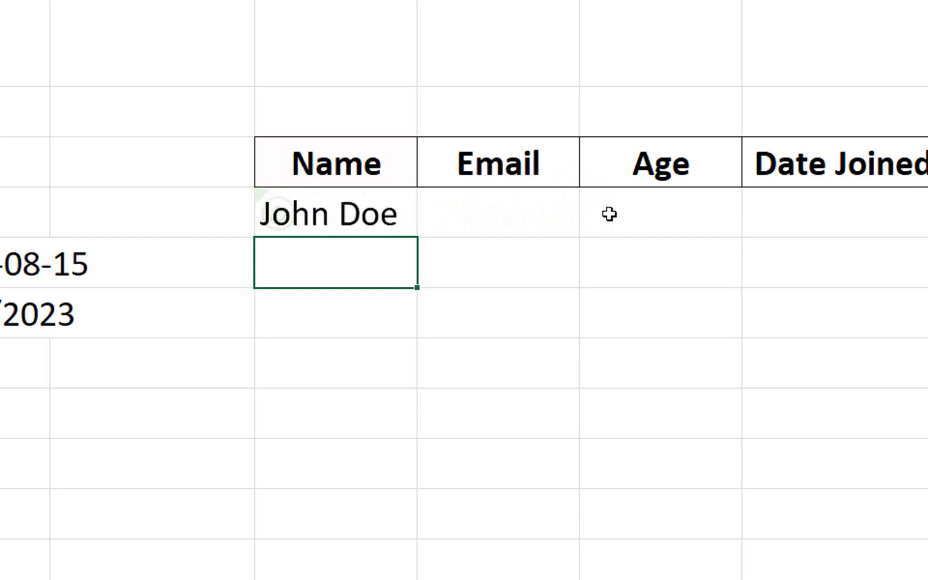
left_click(393, 205)
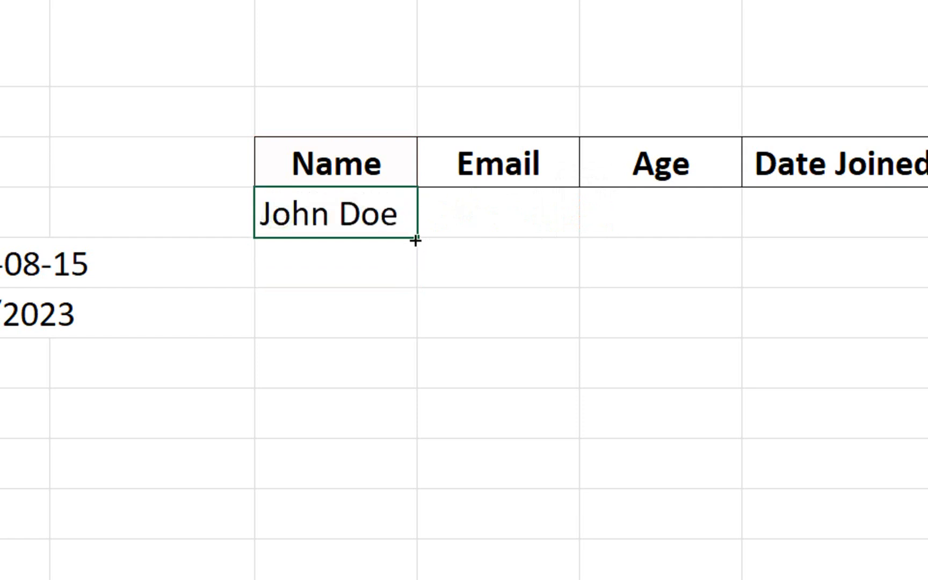
left_click_drag(415, 240, 416, 436)
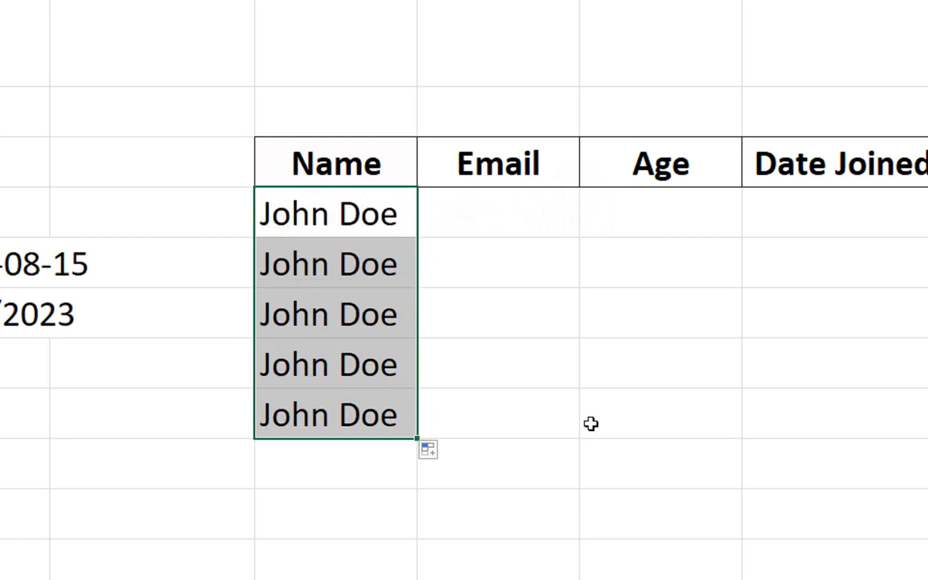
- Change the source text reference in the E4 formula to $A4 so that only the column is locked
double_click(355, 207)
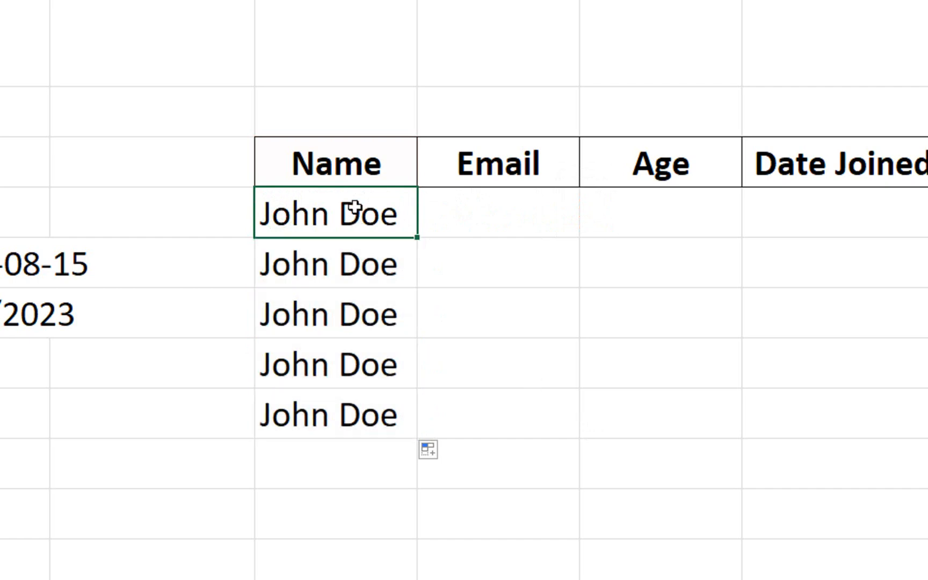
left_click(525, 213)
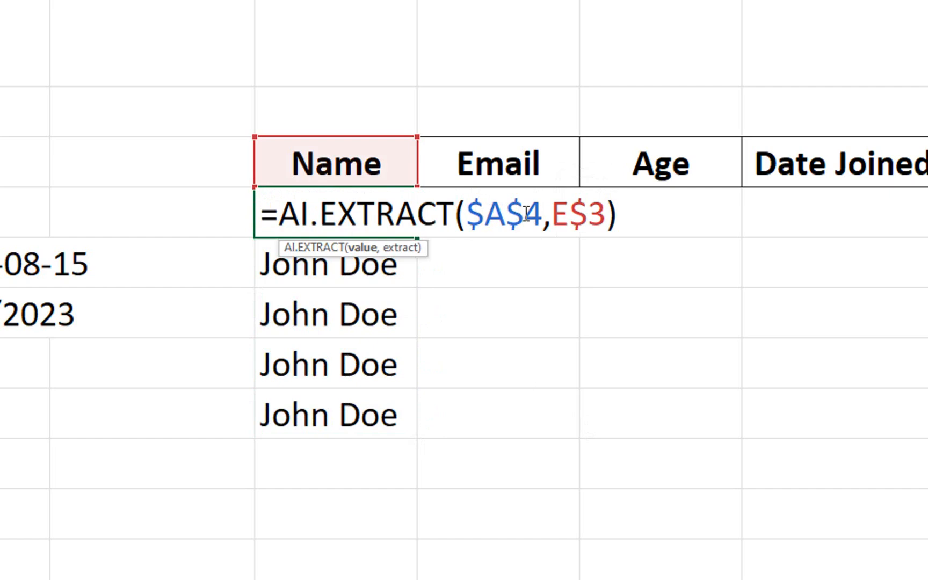
key("BackSpace")
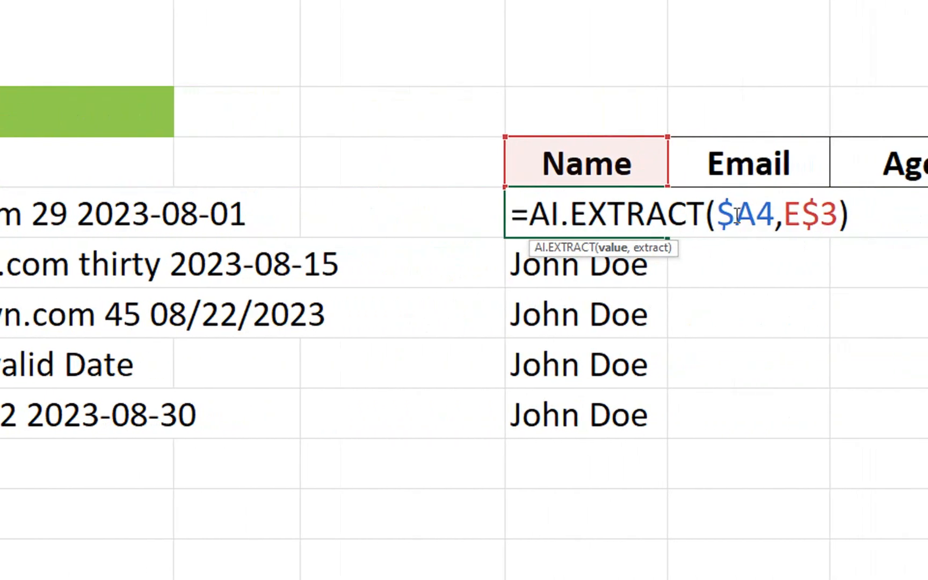
key("Return")
- Fill the corrected E4 formula down to E8 and across to column H, fitting column E to its contents
left_click(648, 220)
double_click(669, 240)
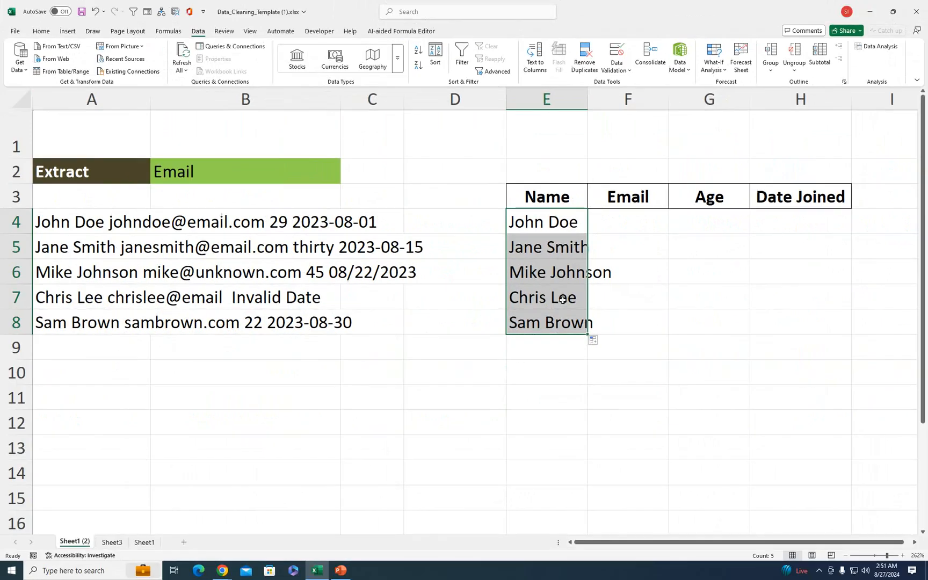
double_click(586, 96)
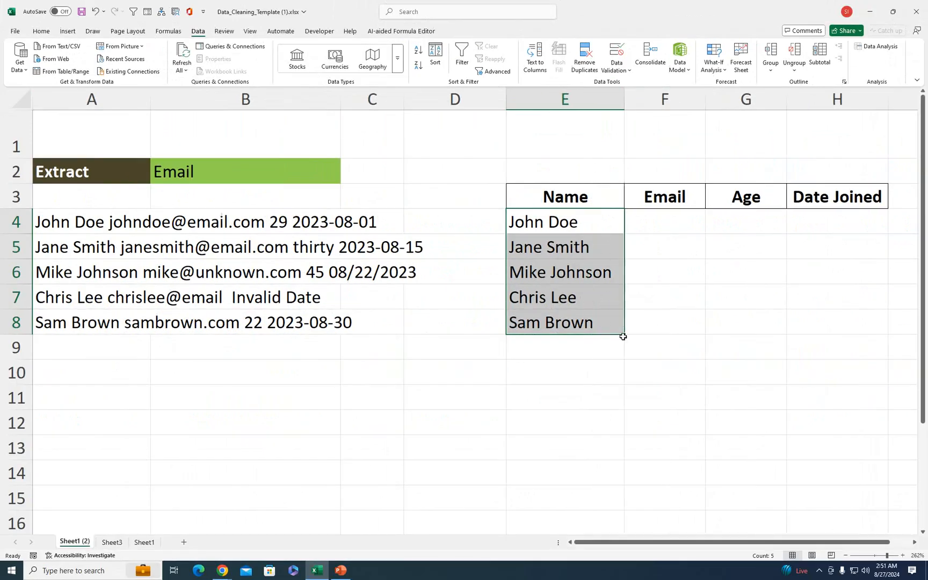
left_click_drag(623, 336, 851, 323)
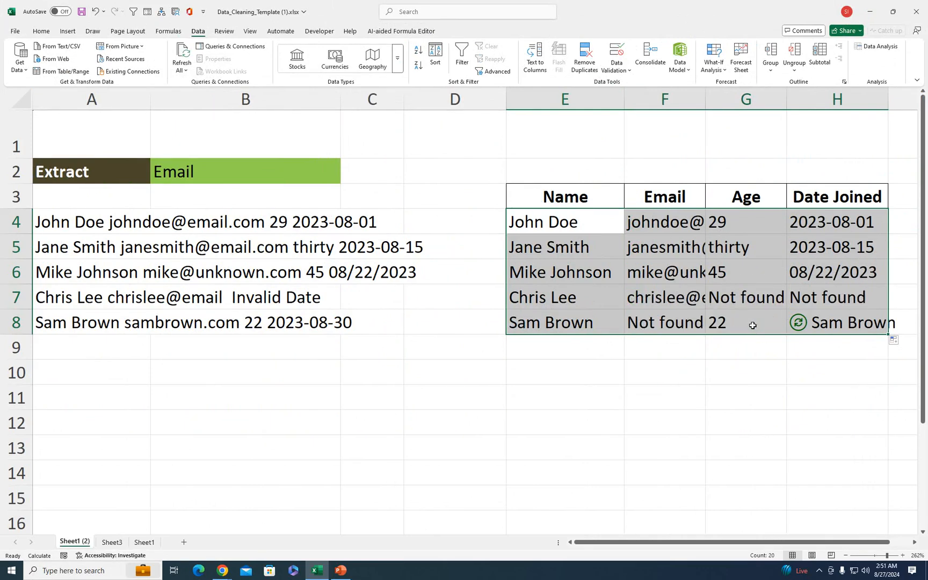
- Fit column F to the extracted emails and narrow columns D and G
double_click(706, 100)
left_click_drag(506, 99, 456, 100)
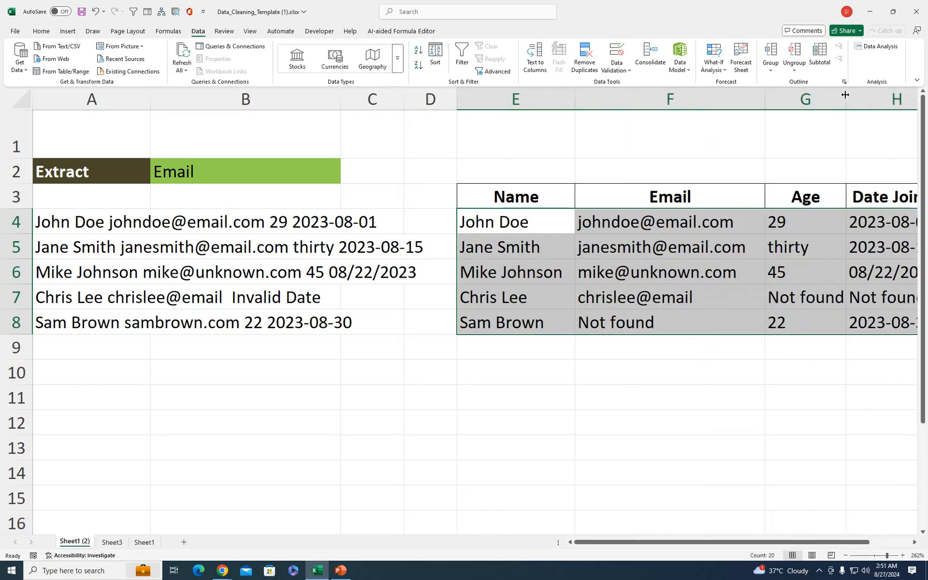
left_click_drag(846, 99, 843, 99)
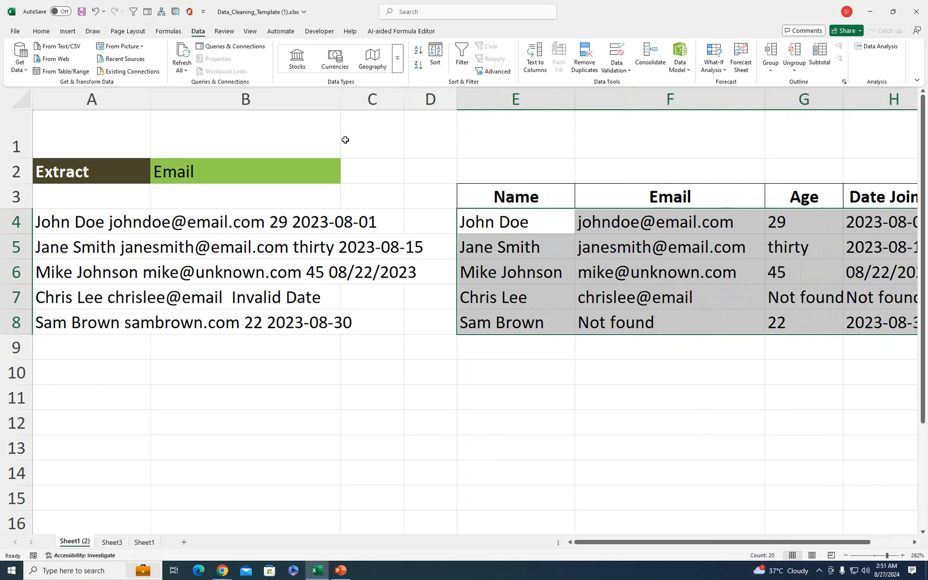
left_click_drag(456, 100, 430, 100)
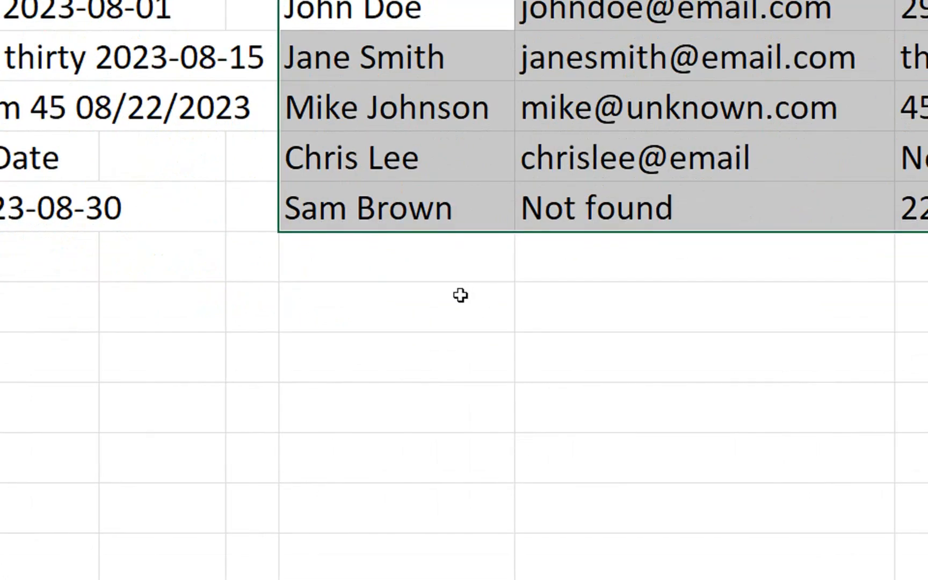
- Start an AI.TRANSLATE formula in cell E10, below the extracted names
left_click(460, 295)
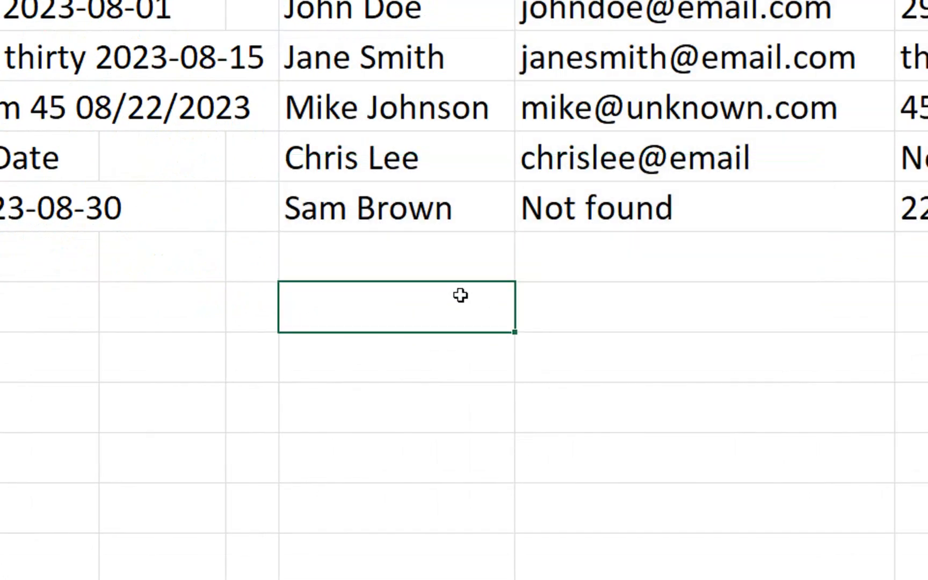
type("=ai")
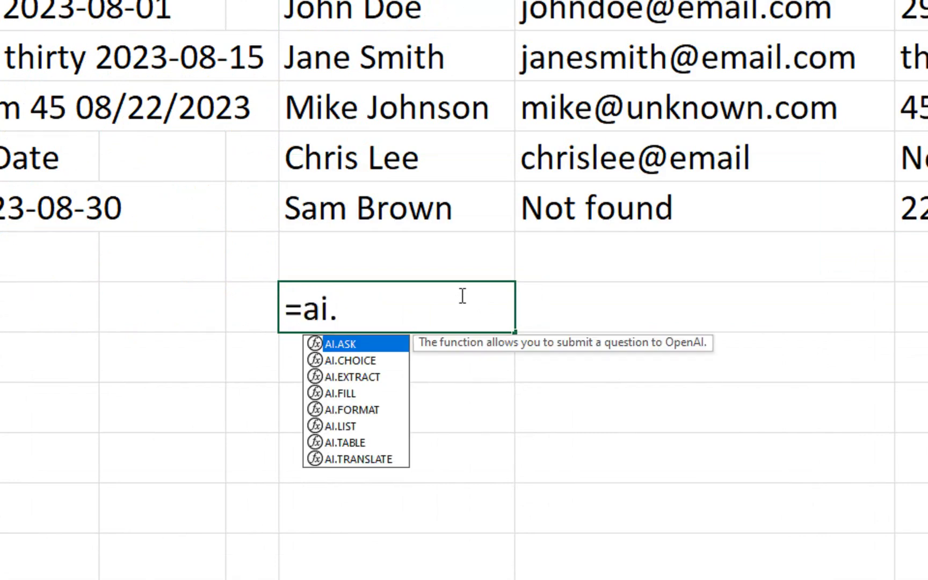
type(".")
key("Down")
key("Down")
key("Down")
key("Down")
key("Down")
key("Down")
key("Down")
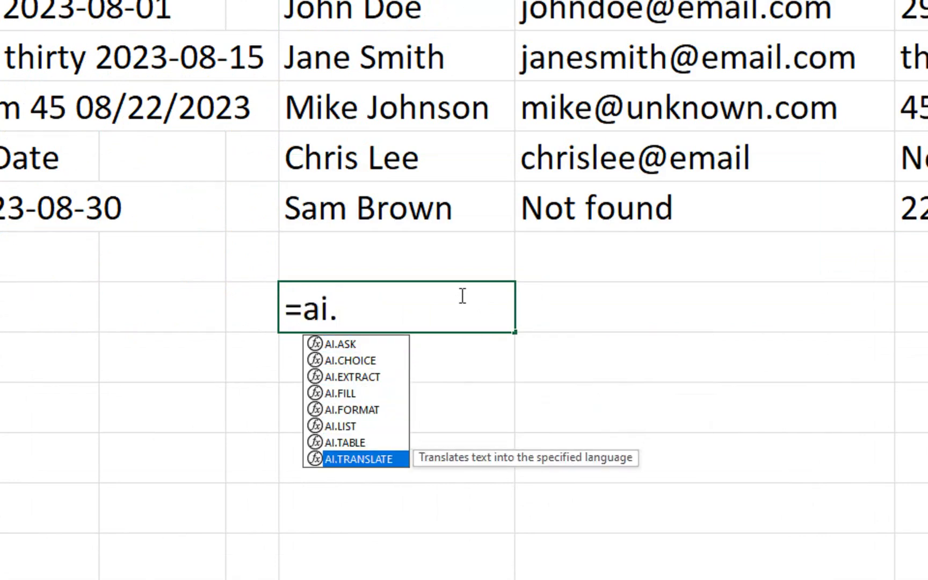
key("Tab")
- Complete the translation formula with the Name header E3 as the value and "urdu" as the language
left_click(396, 142)
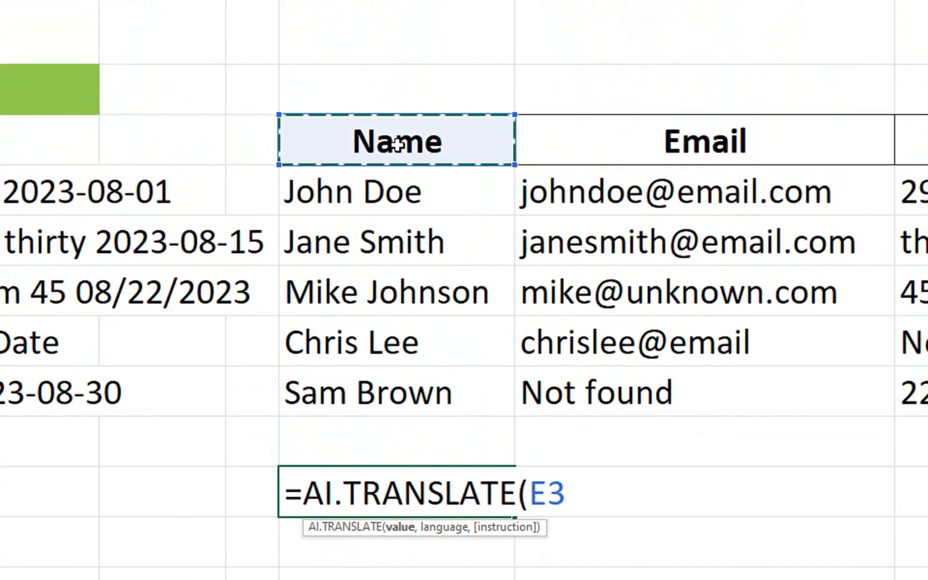
type(",")
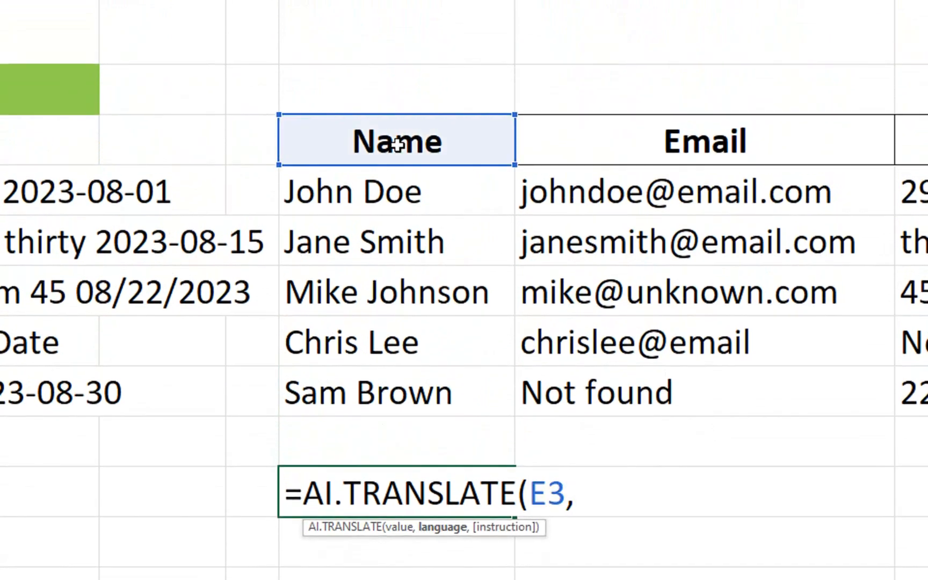
type("\"urud")
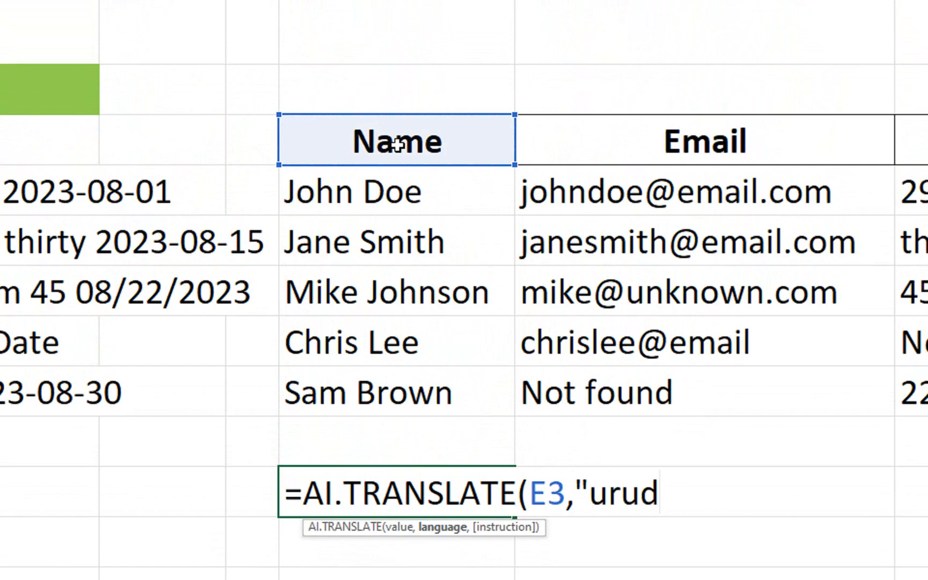
key("BackSpace")
key("BackSpace")
type("du\")")
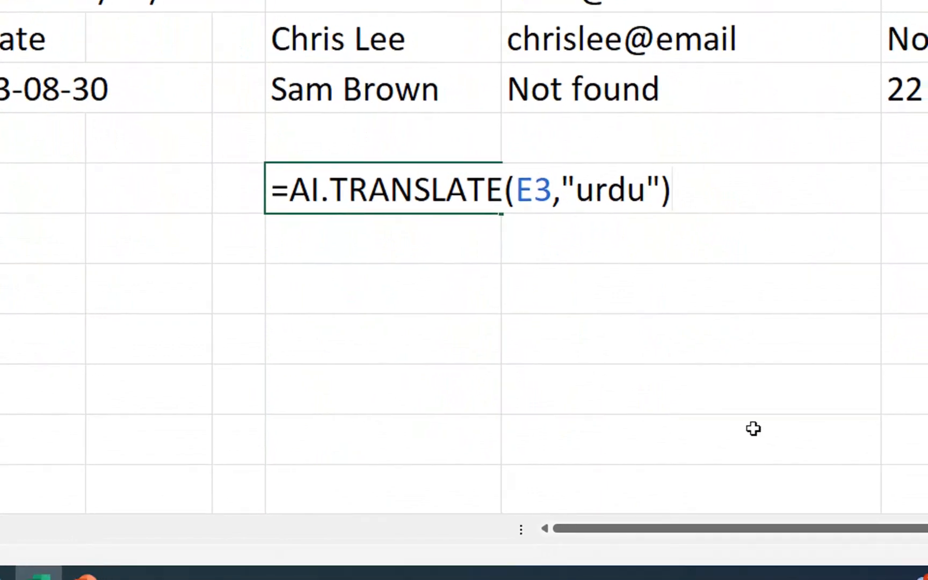
key("Return")
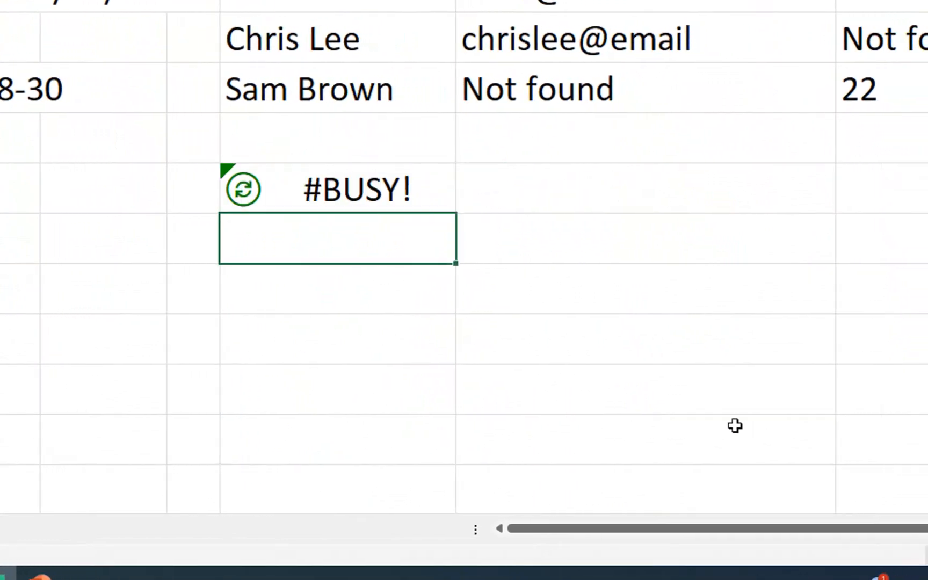
- Fill the Urdu translation formula down to row 15 and across to column H, and clear the whole translated block E10:H15
left_click(450, 207)
left_click_drag(456, 213, 469, 436)
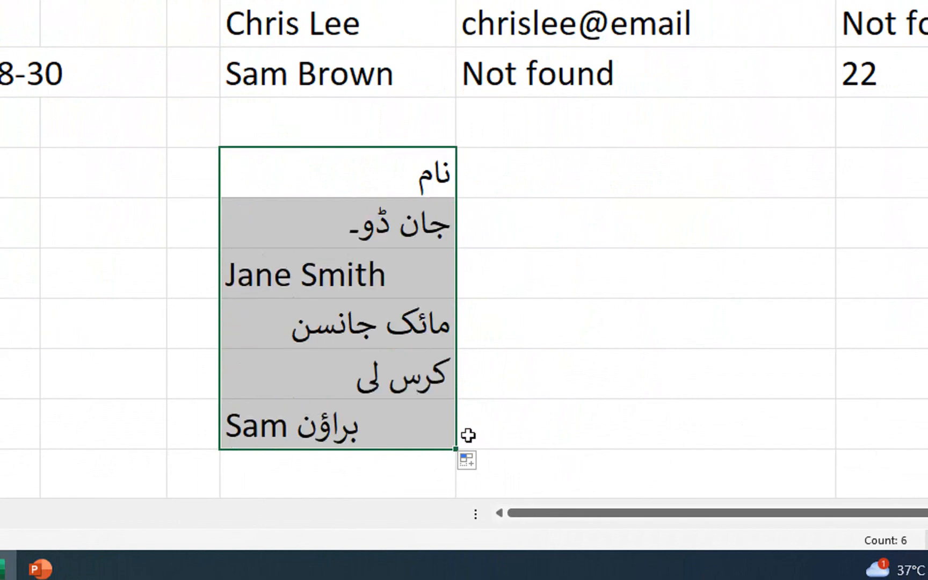
left_click_drag(451, 432, 916, 431)
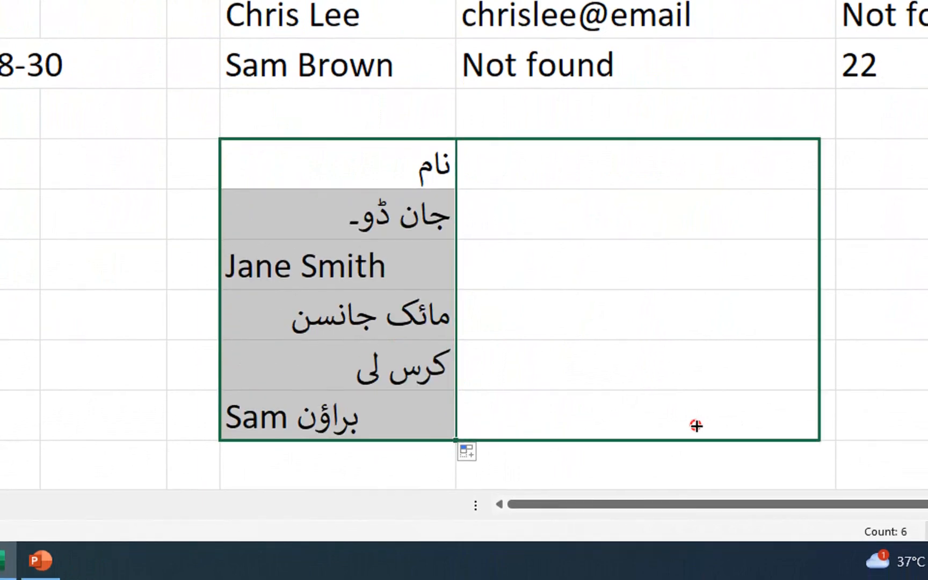
left_click_drag(806, 423, 927, 413)
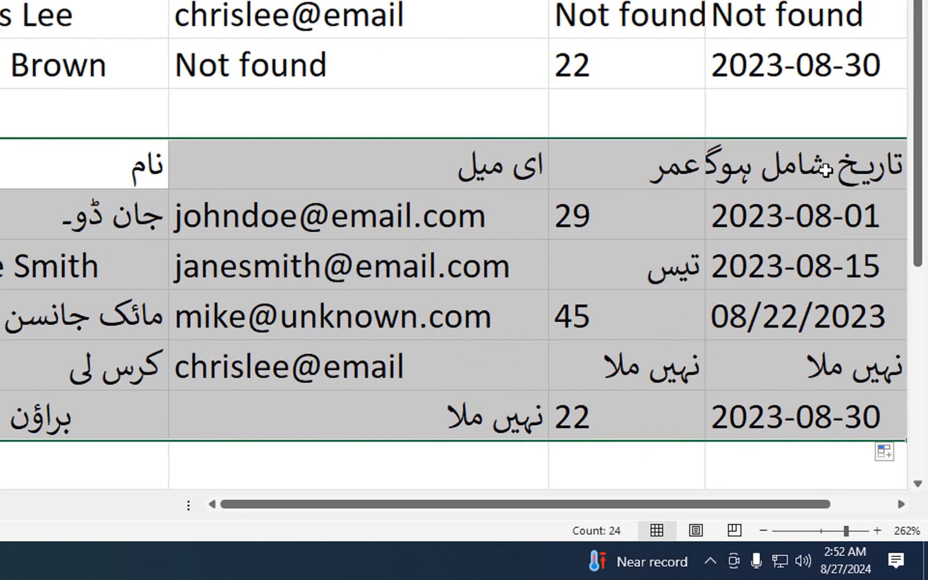
key("Delete")
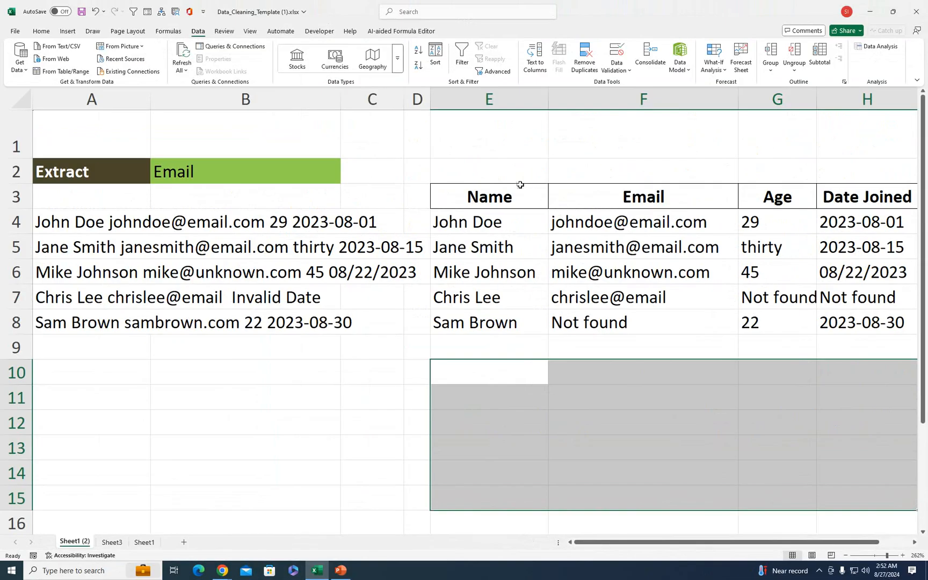
- Enter an AI.TRANSLATE formula in cell E2 with the Name header E3 as the value and "hindi" as the language
left_click(516, 175)
type("=")
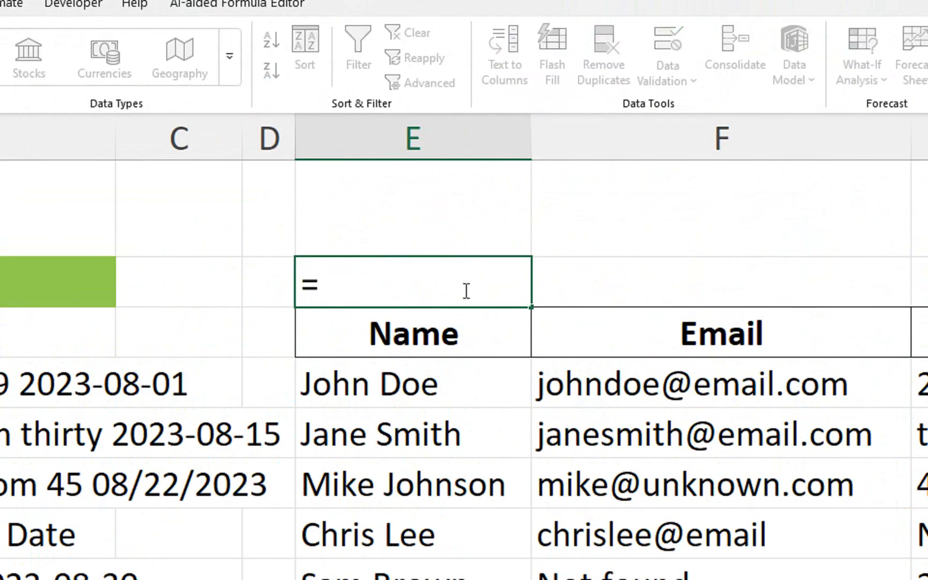
type("ai.")
key("Down")
key("Down")
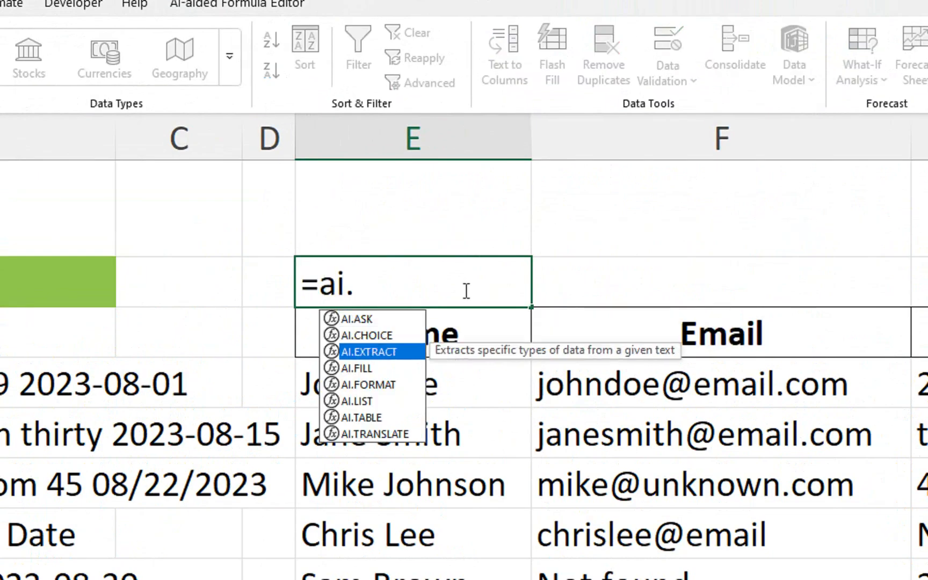
key("Down")
key("Down")
key("Down")
key("Down")
key("Down")
key("Tab")
key("Down")
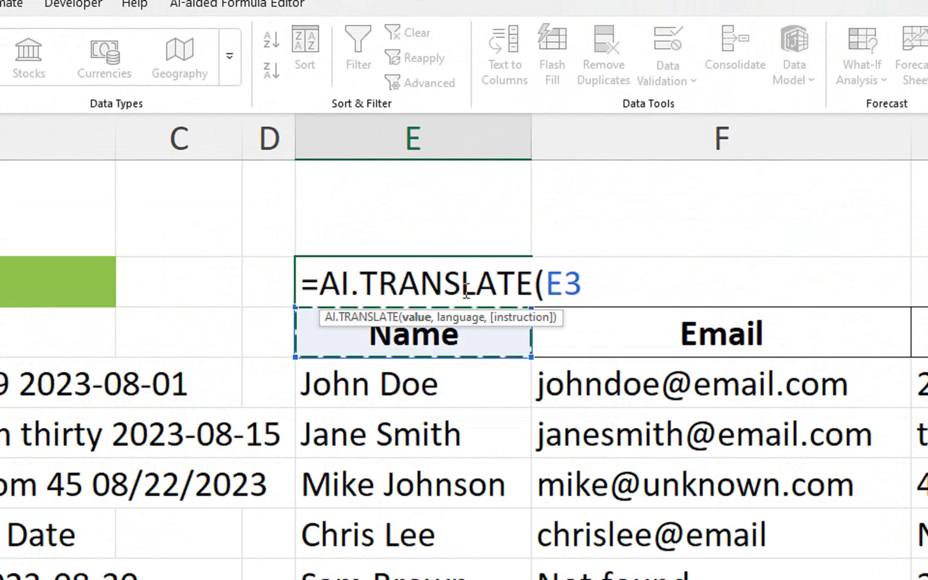
type(",\"hind")
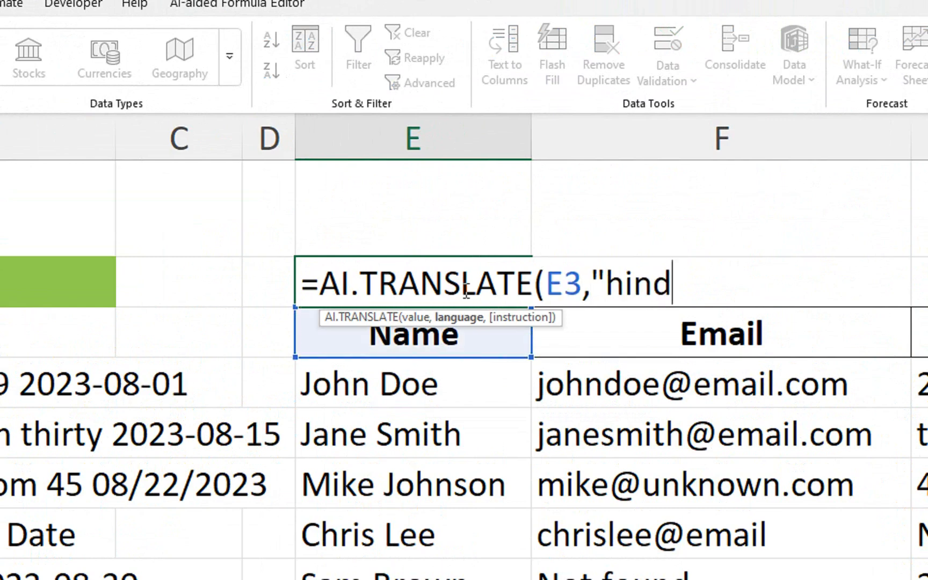
type("i\")")
key("Return")
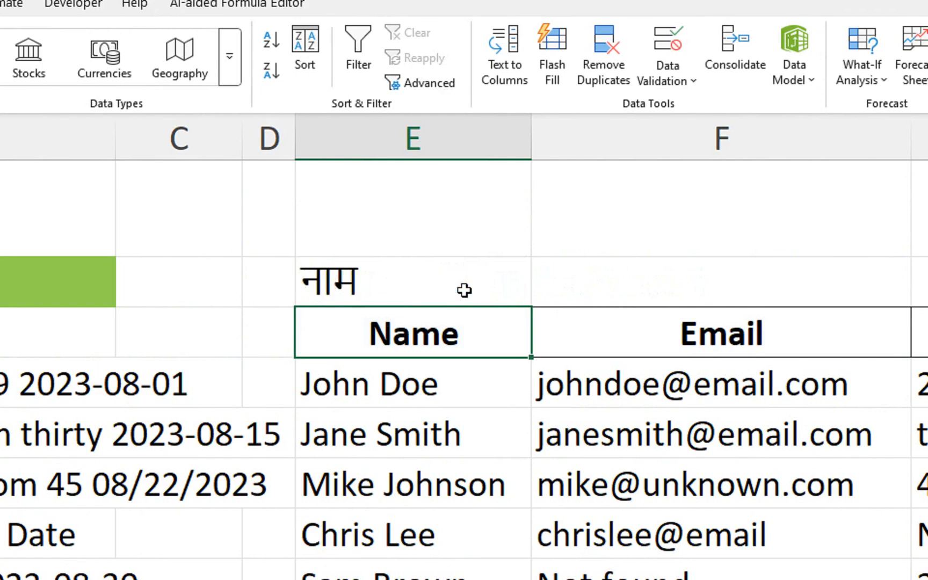
- Fill the Hindi translation formula across from E2 to column H, and clear the translated headers E2:H2
left_click(464, 290)
left_click_drag(532, 309, 927, 266)
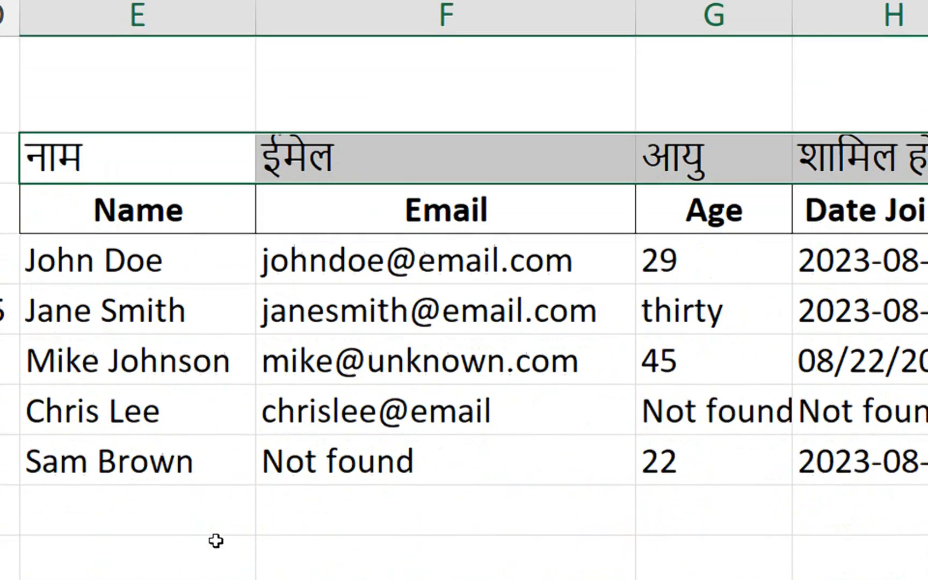
left_click(220, 394)
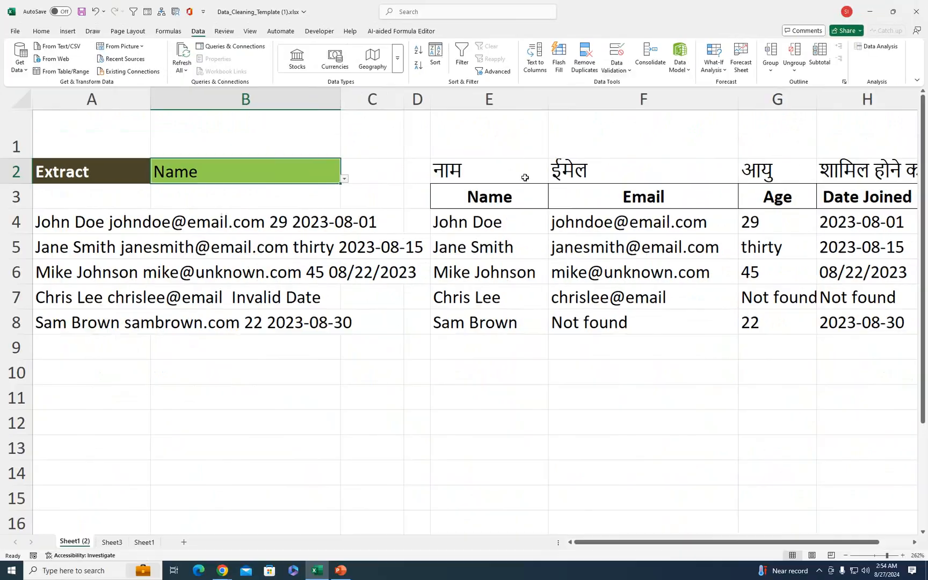
left_click_drag(524, 176, 834, 174)
key("Delete")
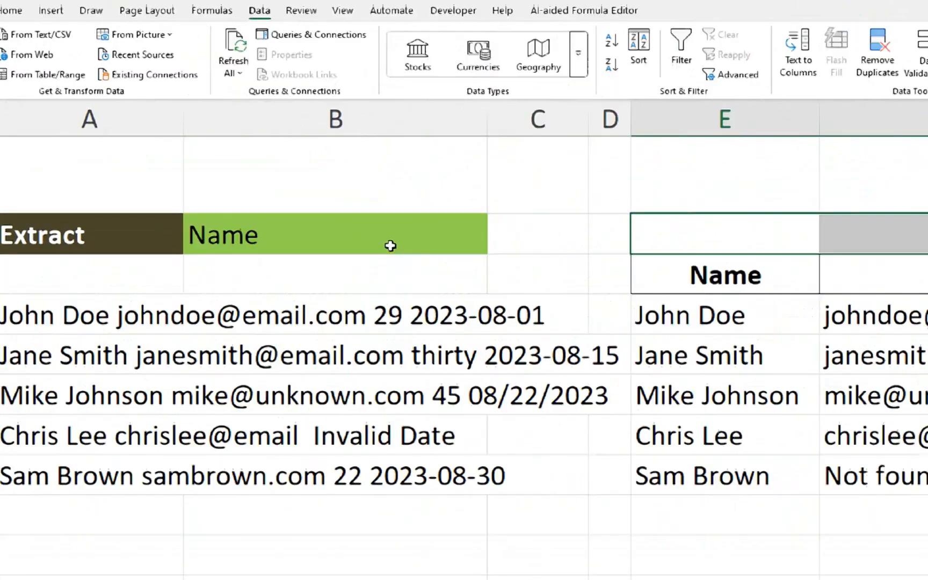
- Choose Name as the item to extract in cell B2
left_click(268, 172)
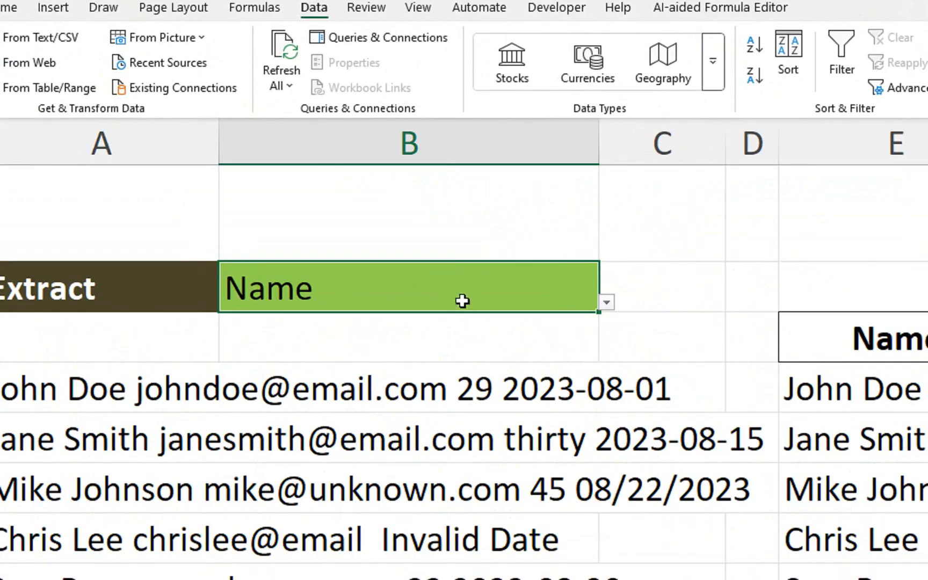
left_click(605, 302)
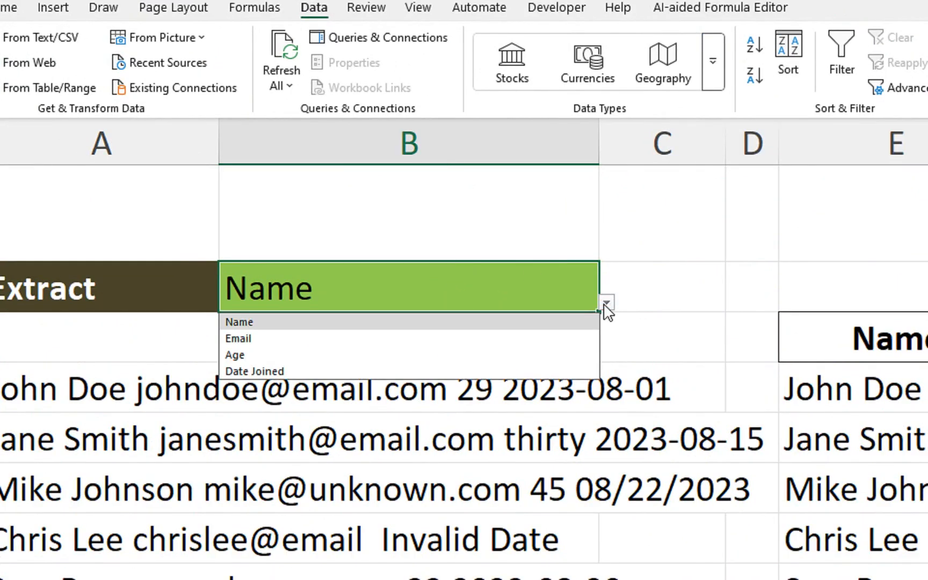
left_click(564, 323)
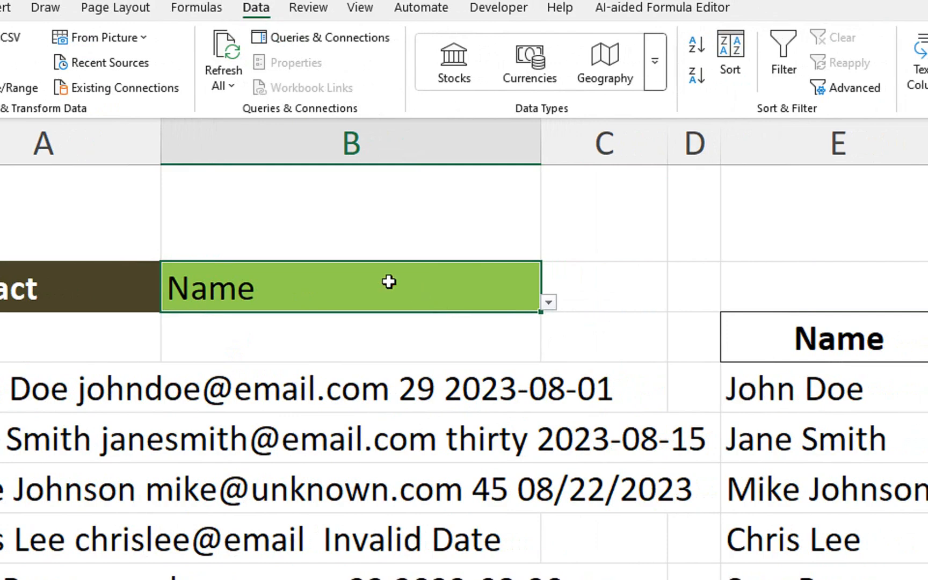
left_click_drag(123, 290, 186, 291)
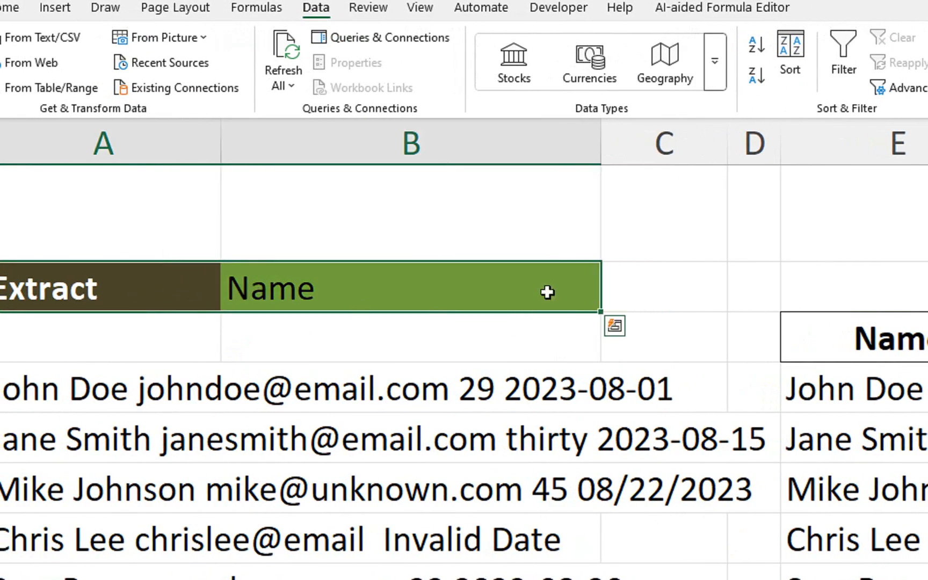
left_click(704, 317)
left_click(583, 294)
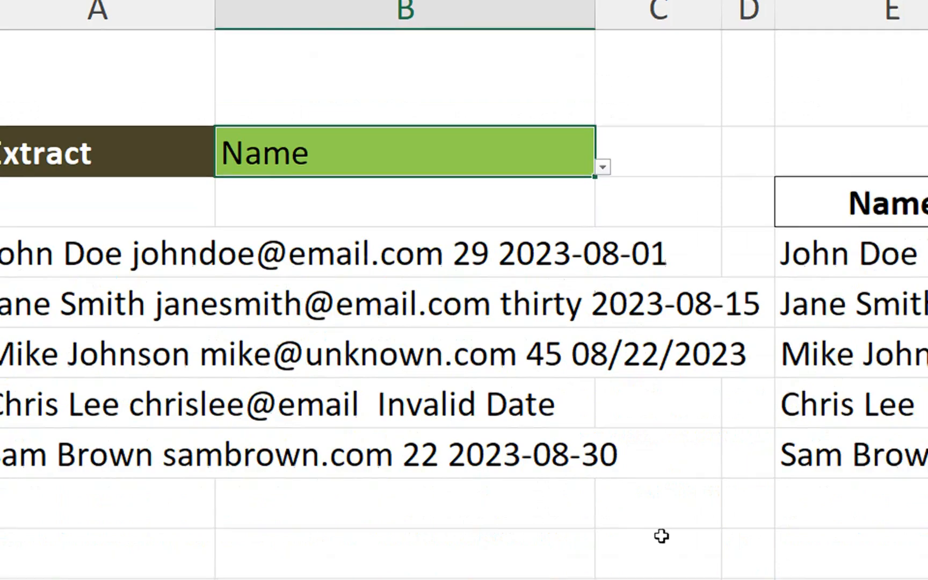